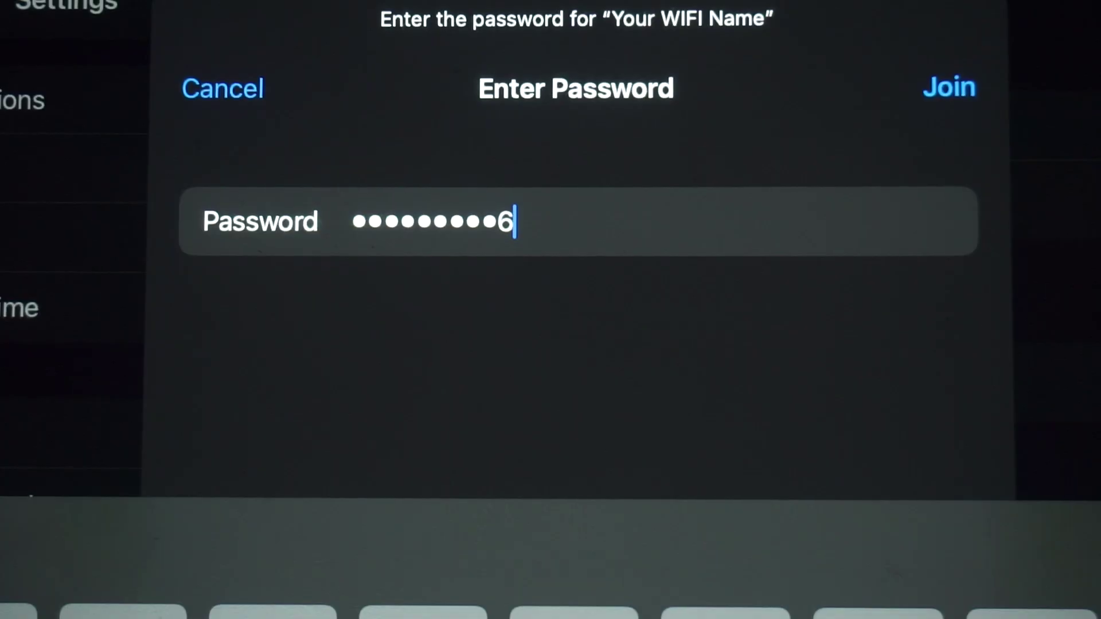
Submit the Wi-Fi password to join the 'Your WIFI Name' network
key("Return")
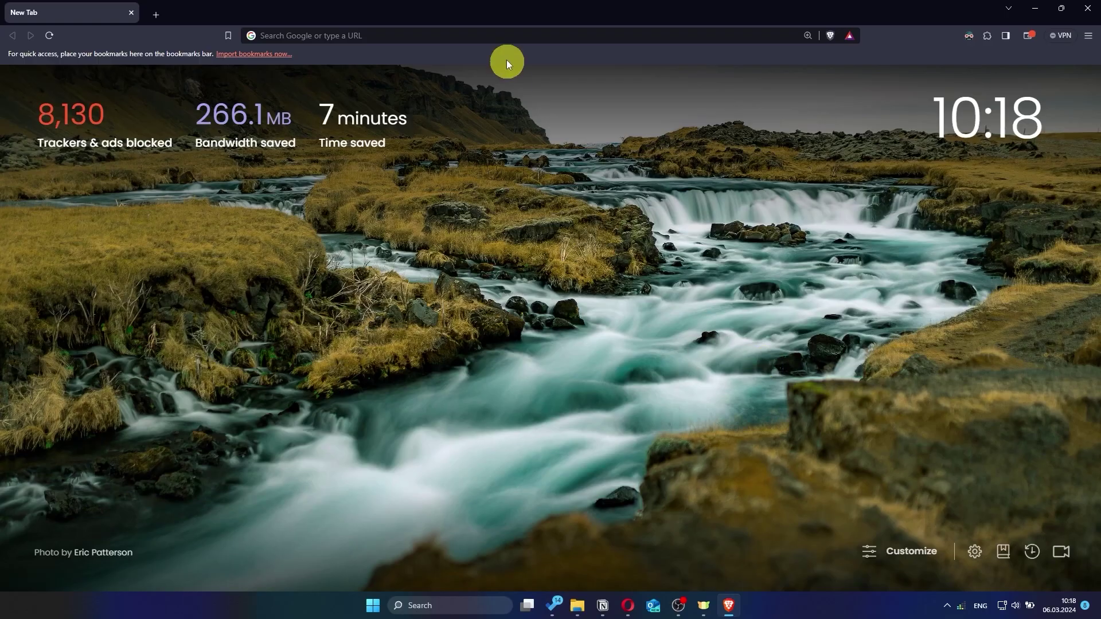
Enter asusrouter.com in Brave's address bar to load the router admin page
left_click(522, 36)
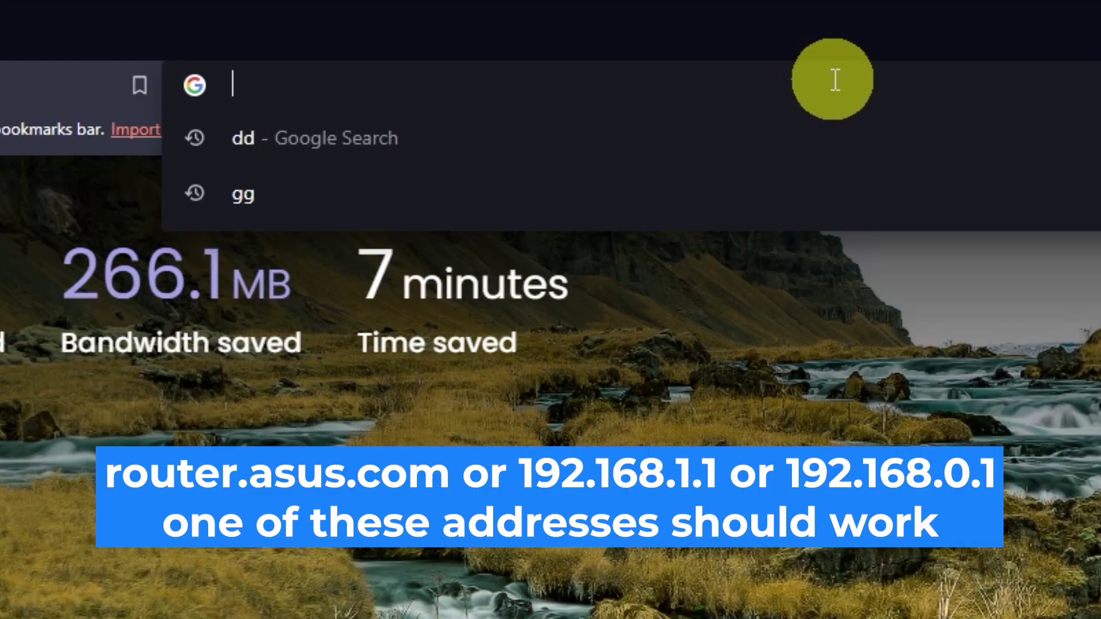
type("as")
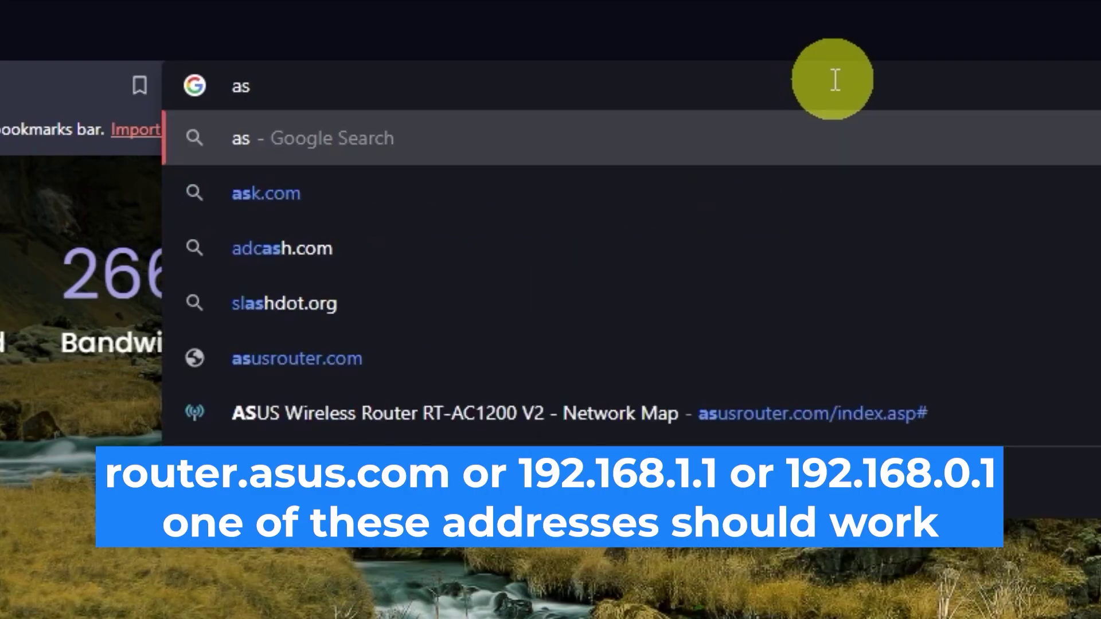
type("usrout")
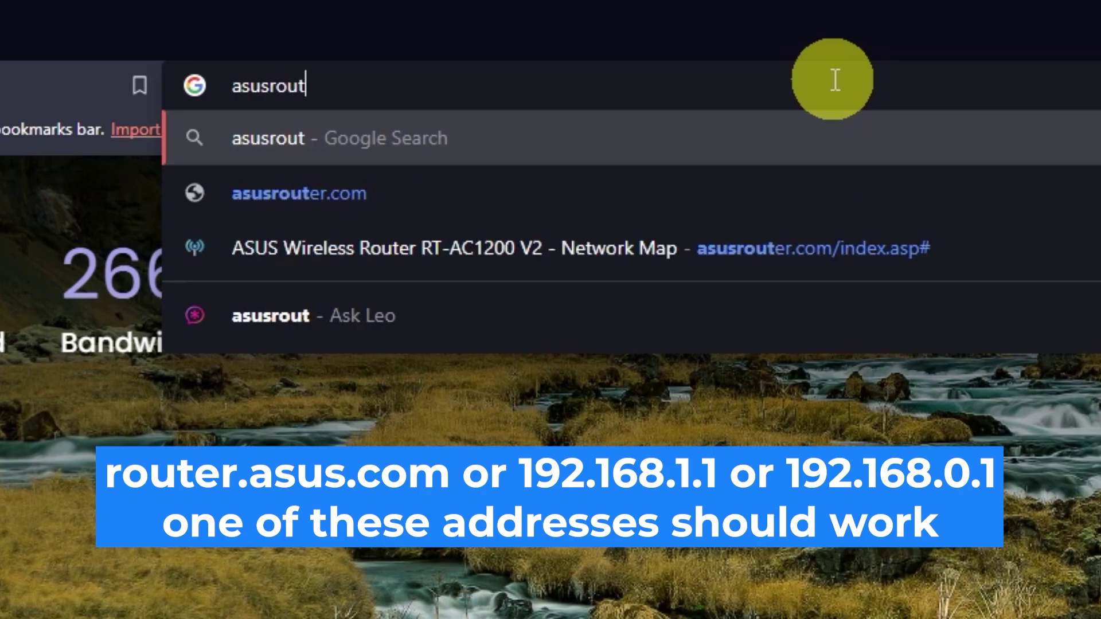
type("er.com")
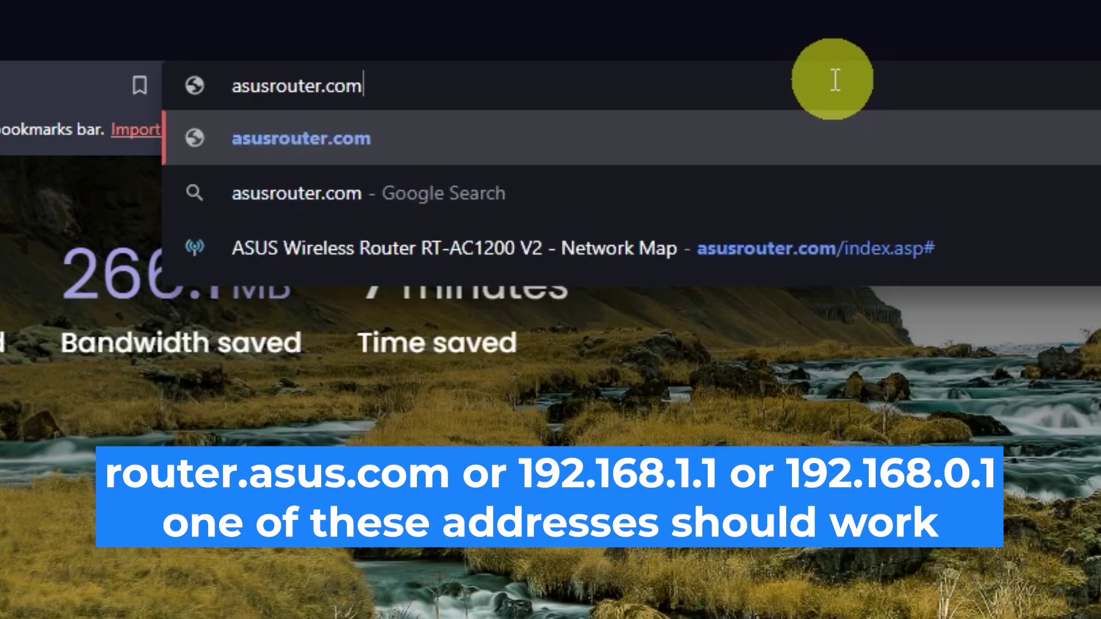
key("Return")
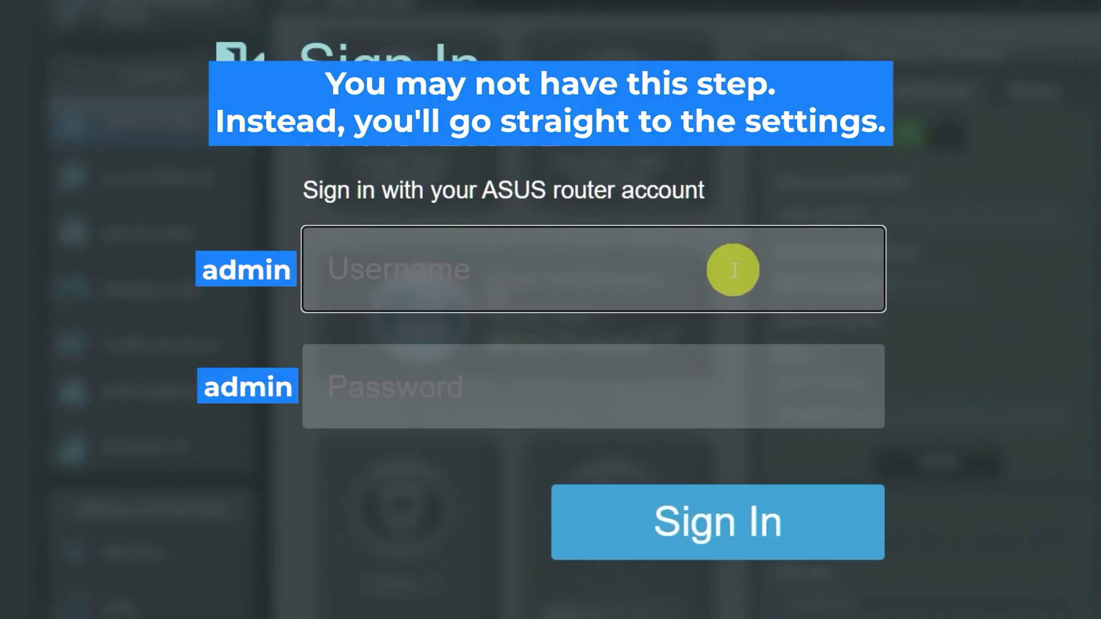
Try twice to sign in with the factory default username and password
type("admin")
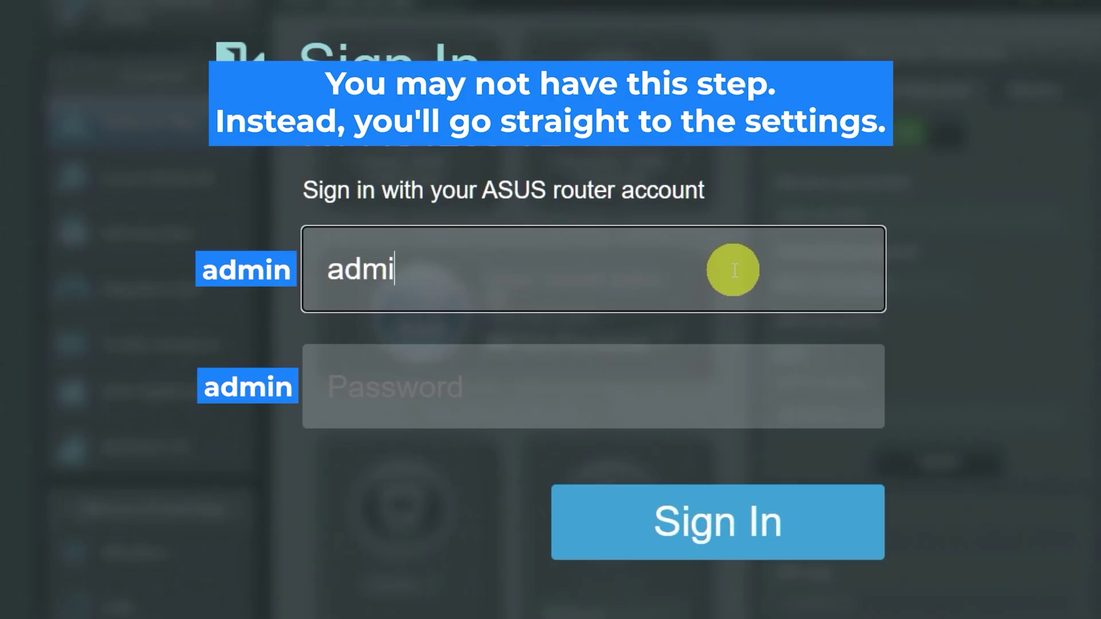
left_click(688, 390)
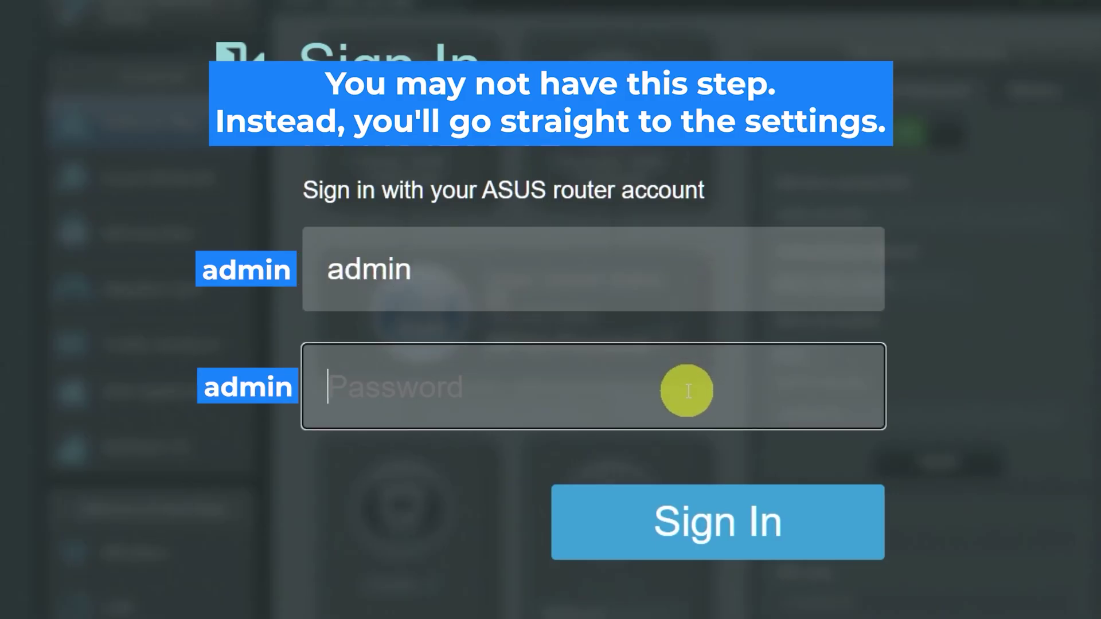
type("admin")
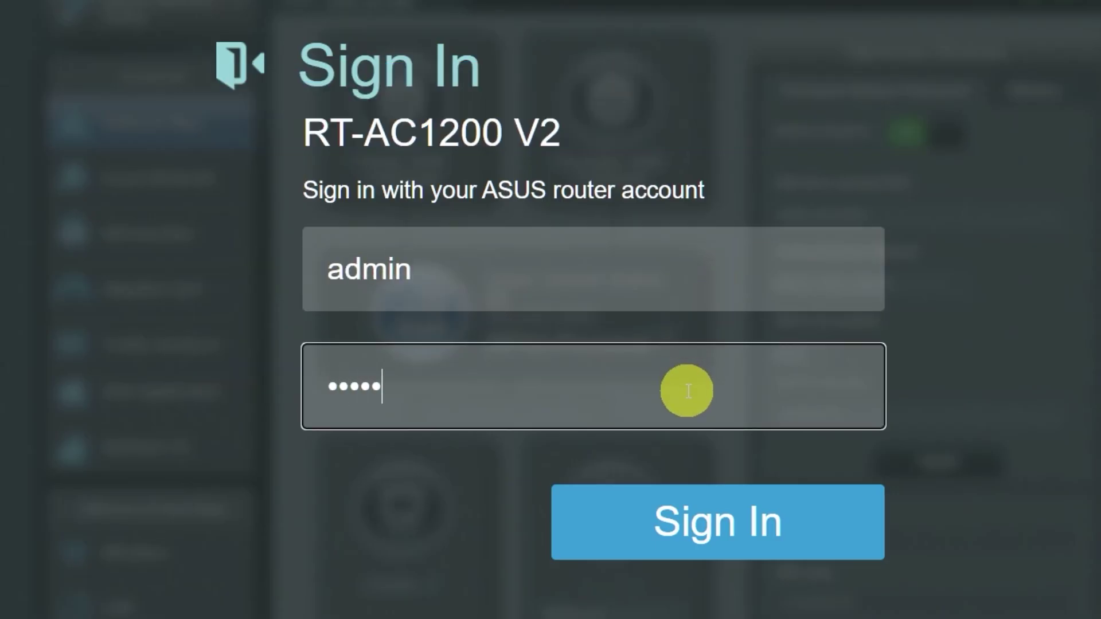
left_click(702, 518)
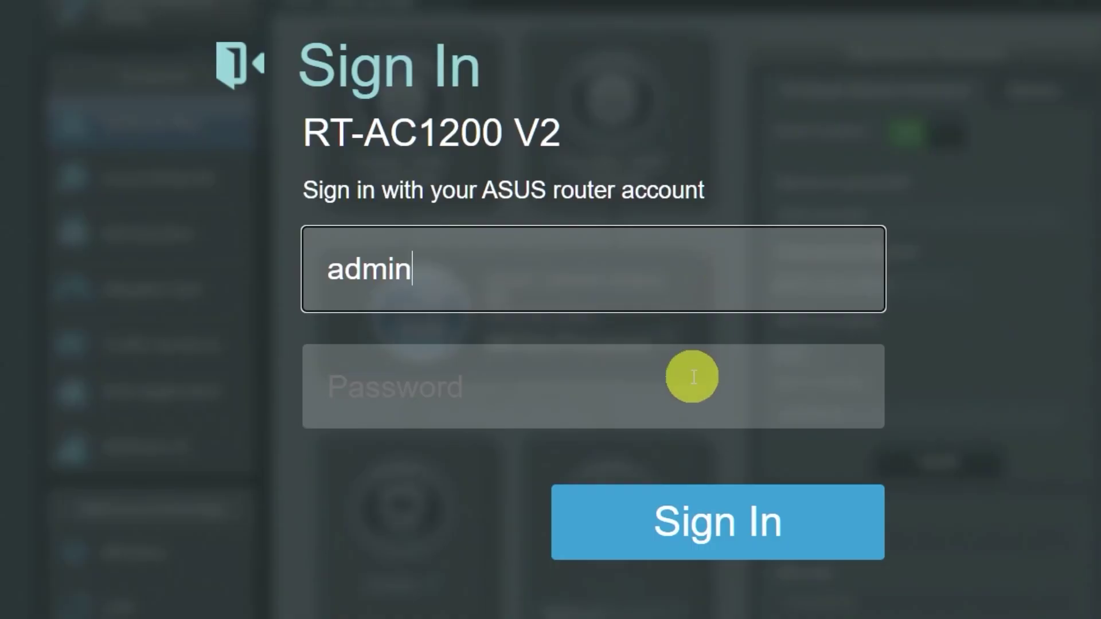
left_click(687, 389)
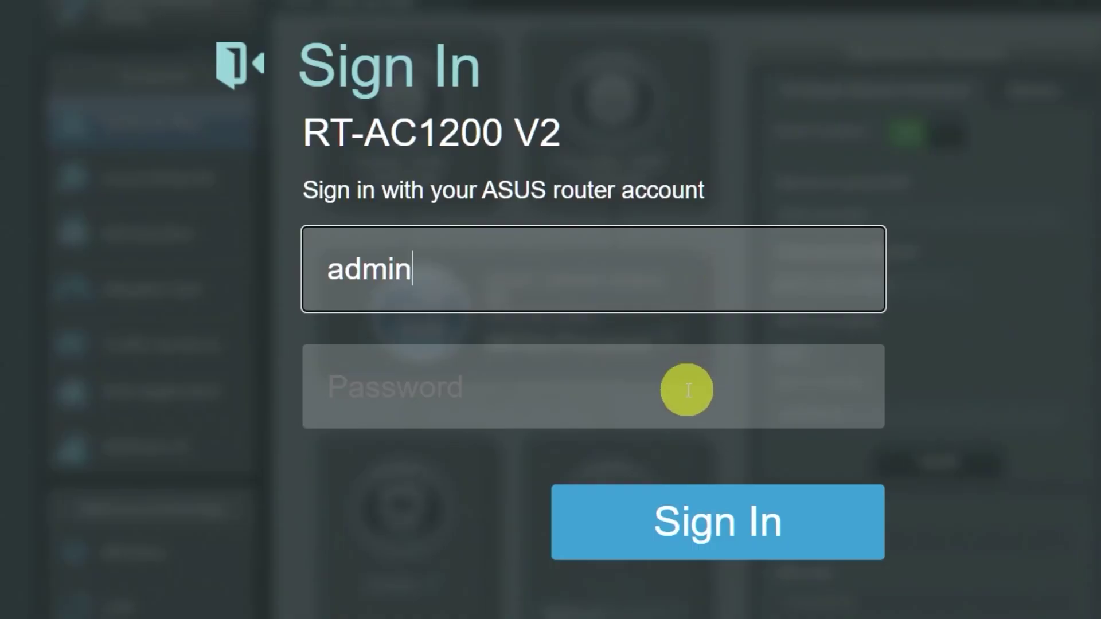
type("admin")
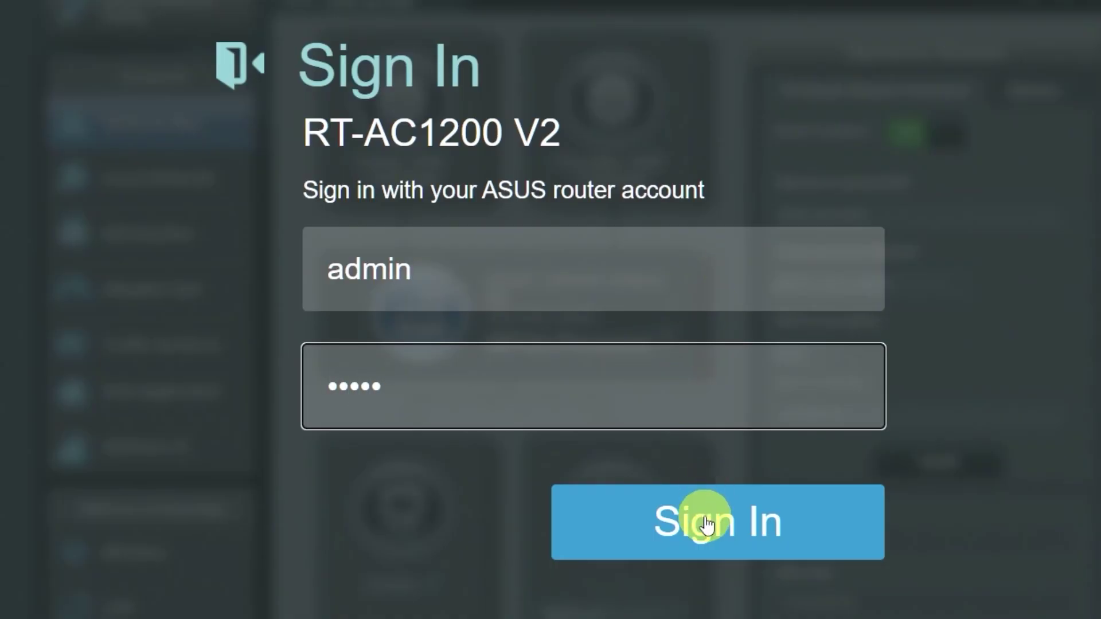
left_click(700, 516)
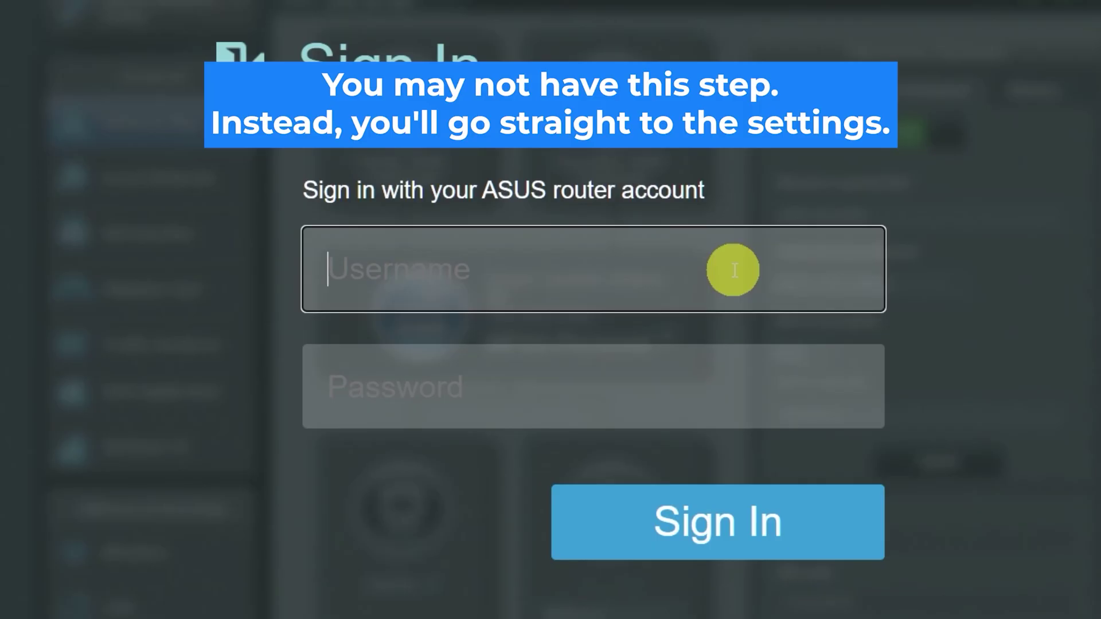
Sign in to the reset router with the factory default username and password
type("admin")
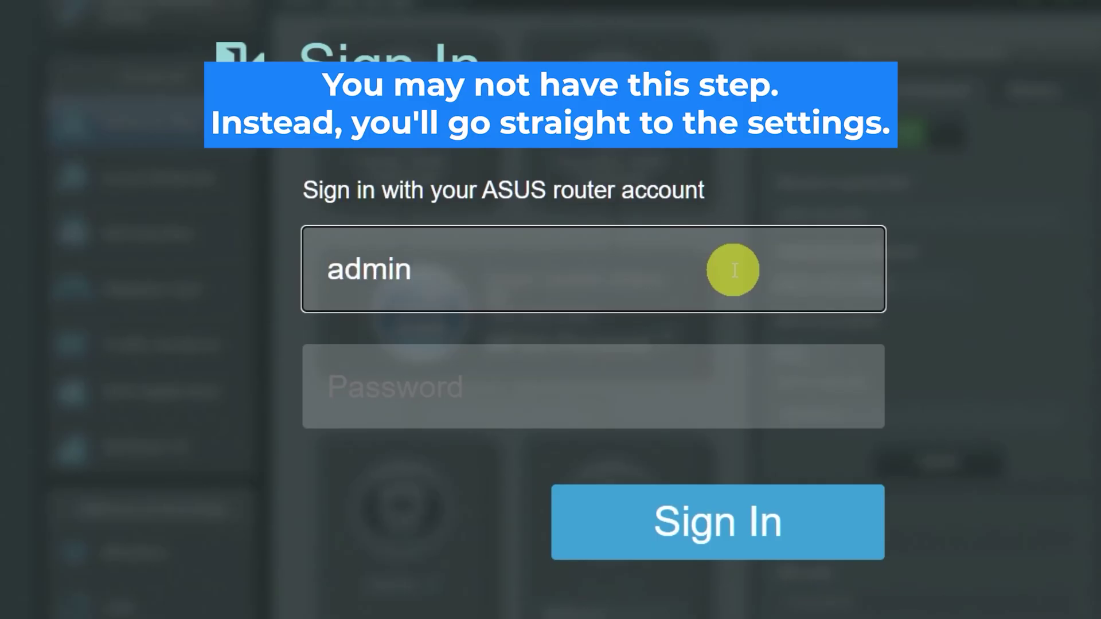
left_click(688, 388)
type("admin")
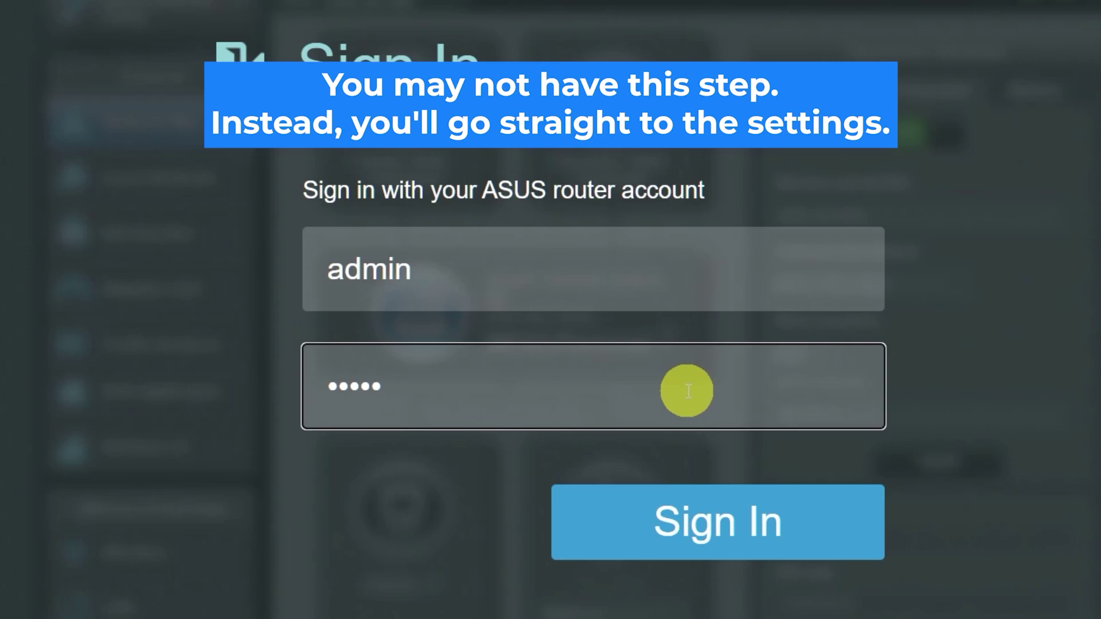
left_click(706, 519)
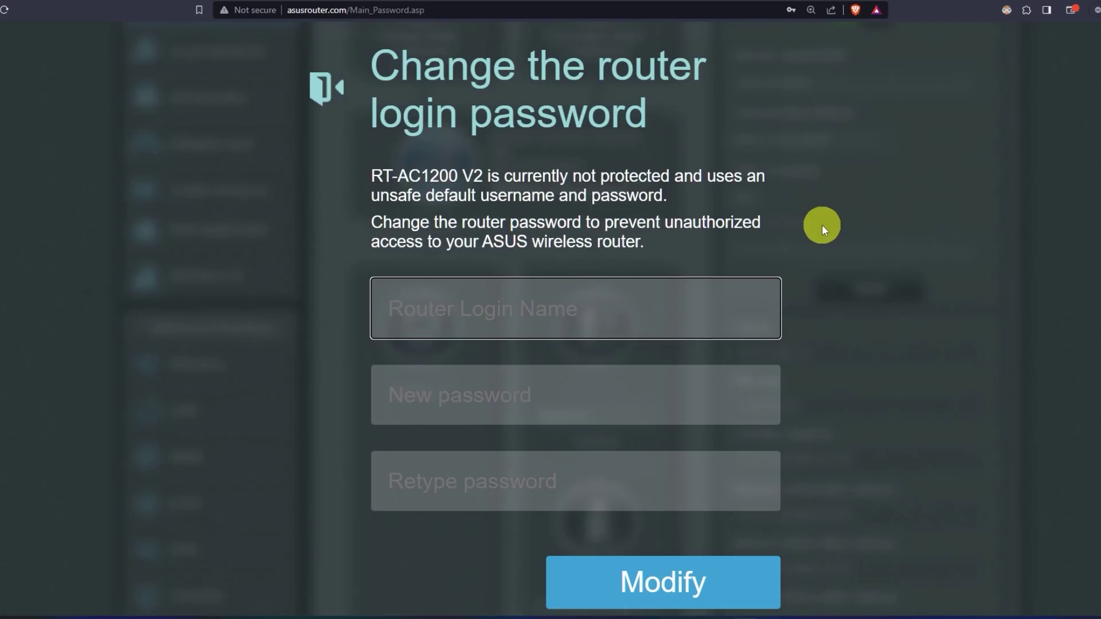
Replace the default login with a new router login name and confirmed password
type("asus")
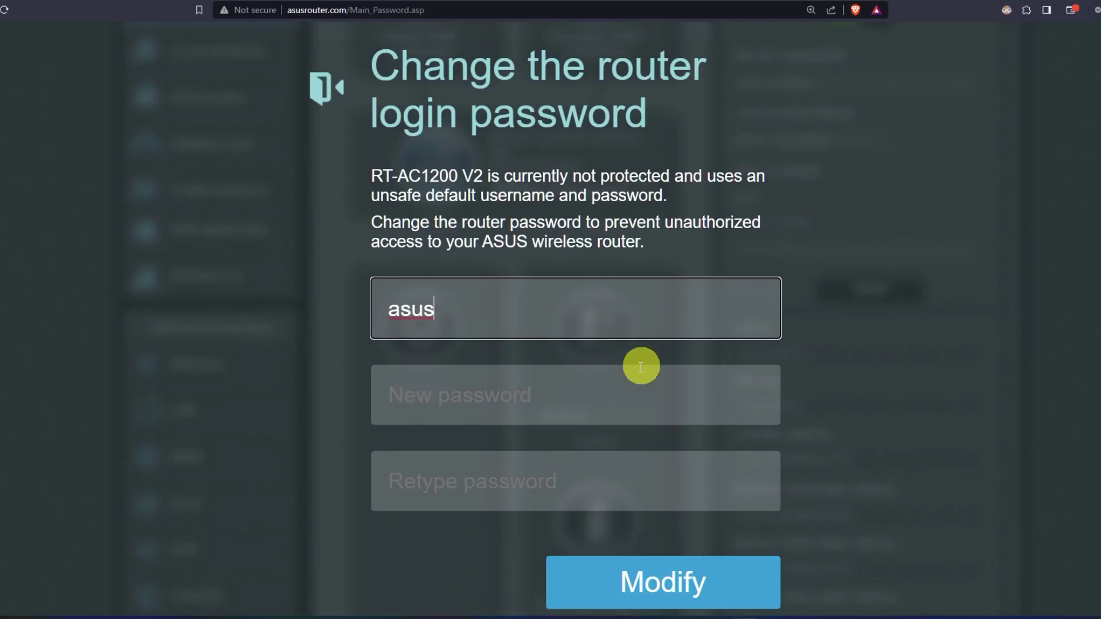
left_click(598, 393)
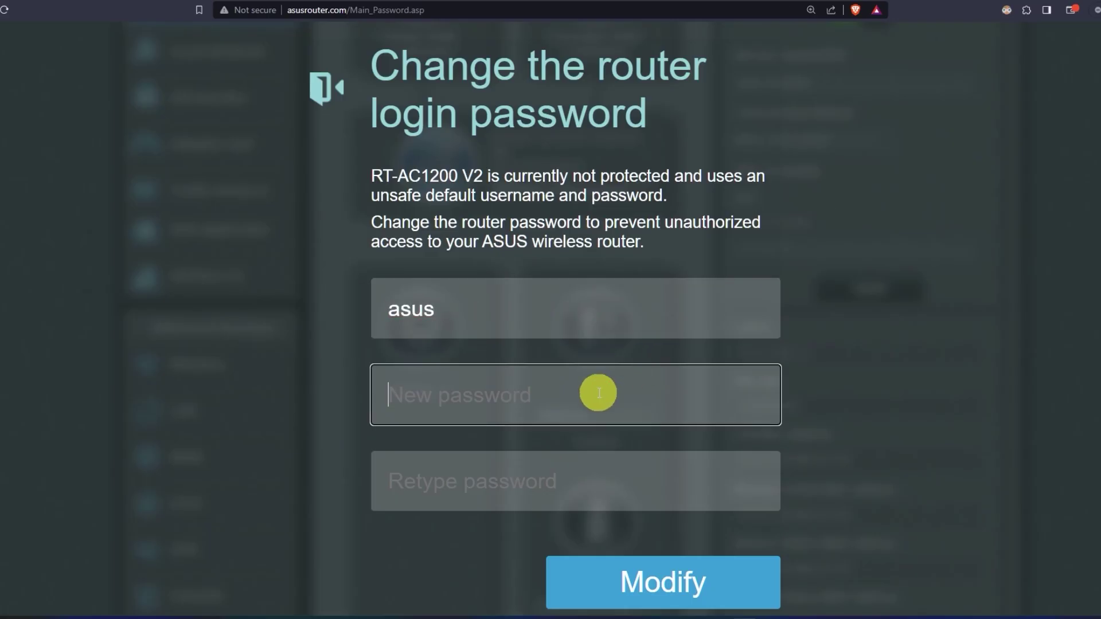
type("as••••••••")
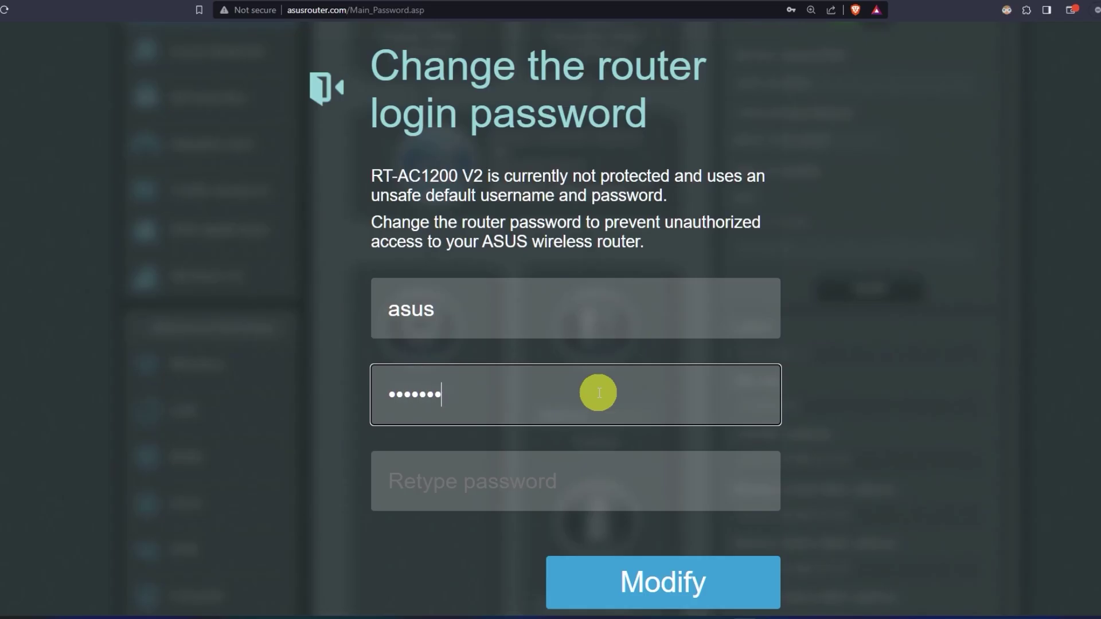
left_click(593, 489)
type("as")
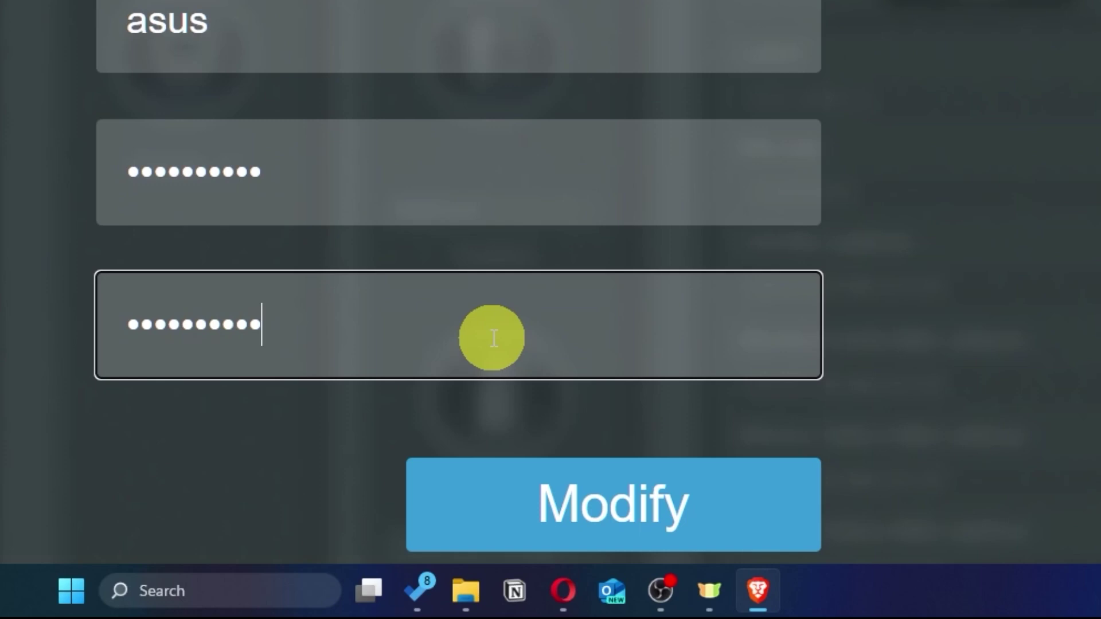
left_click(705, 517)
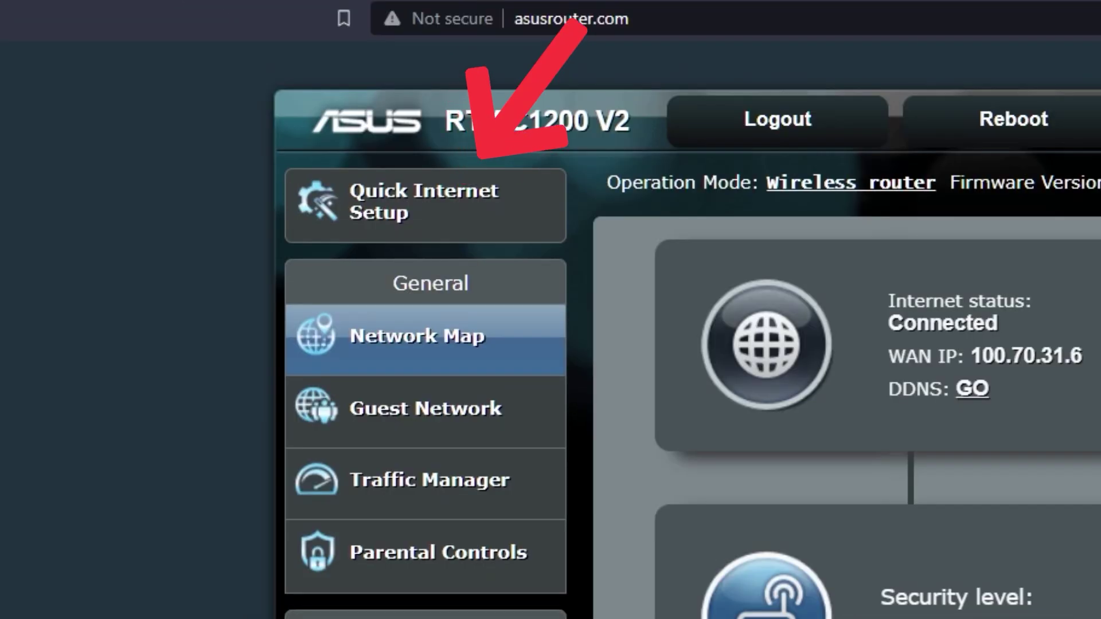
Open the quick internet setup wizard and reveal the current 2.4 GHz and 5 GHz passwords
left_click(482, 217)
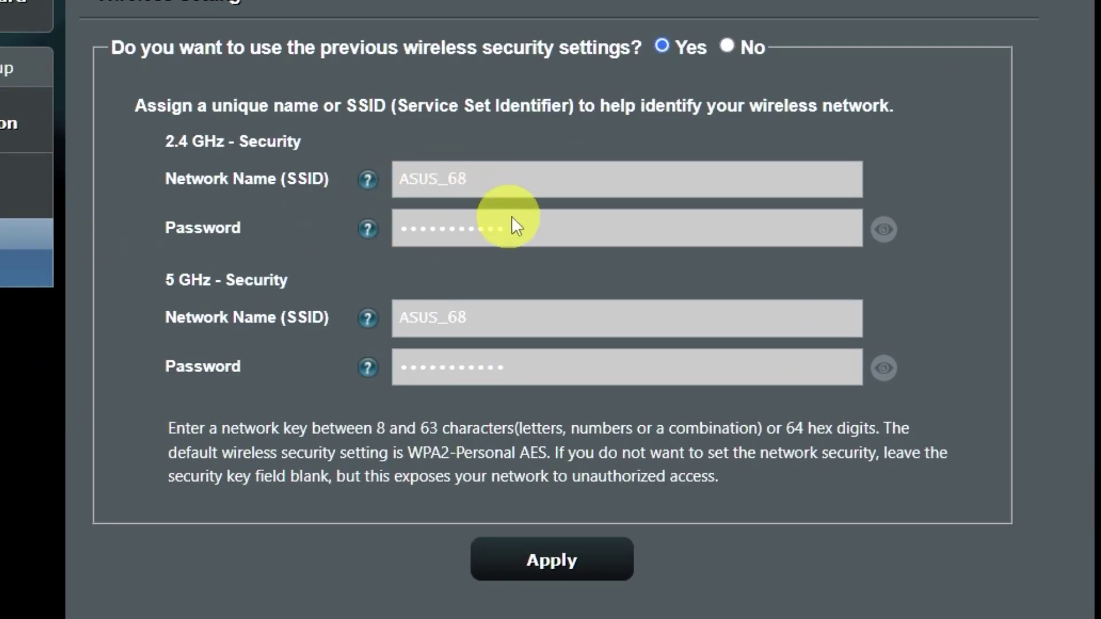
left_click(892, 372)
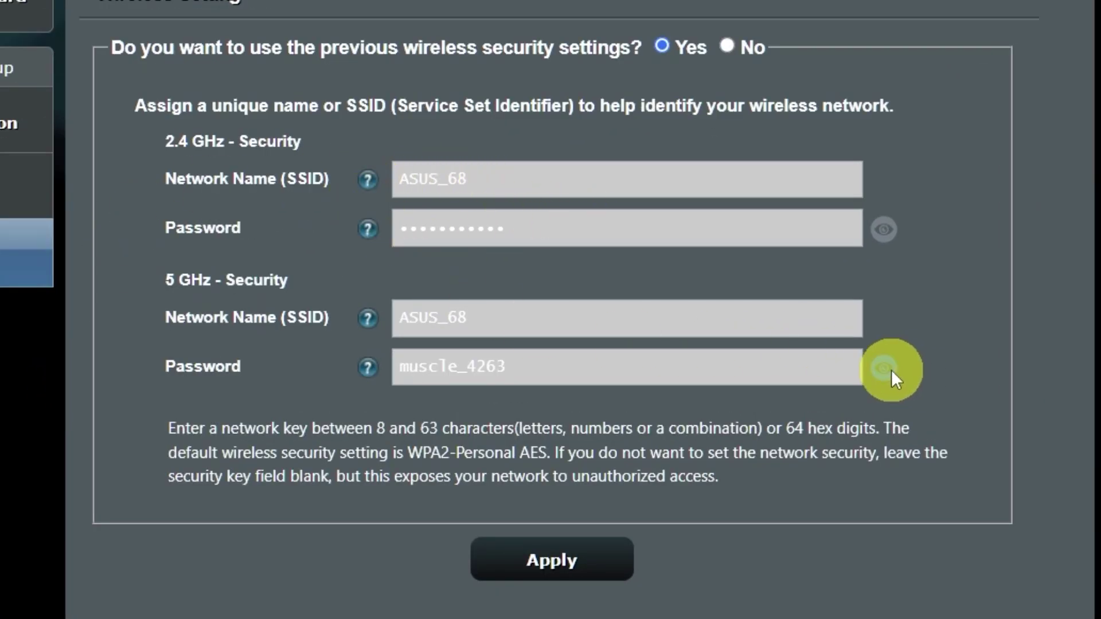
left_click(878, 240)
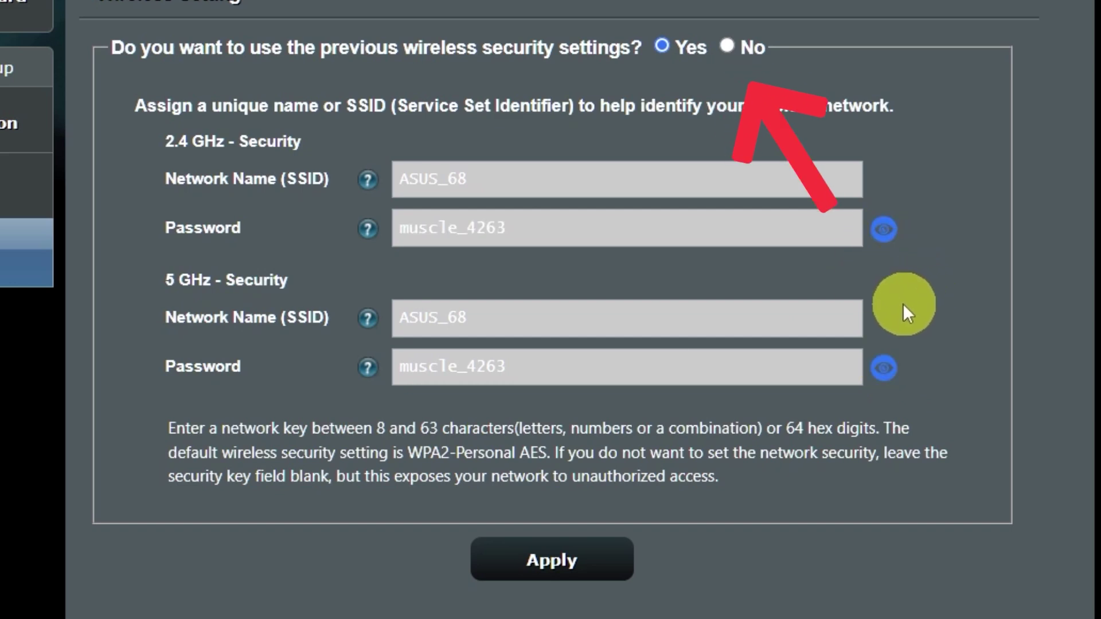
Set a new Wi-Fi password for both ASUS_68 bands and accept the weak-password warning
left_click(728, 47)
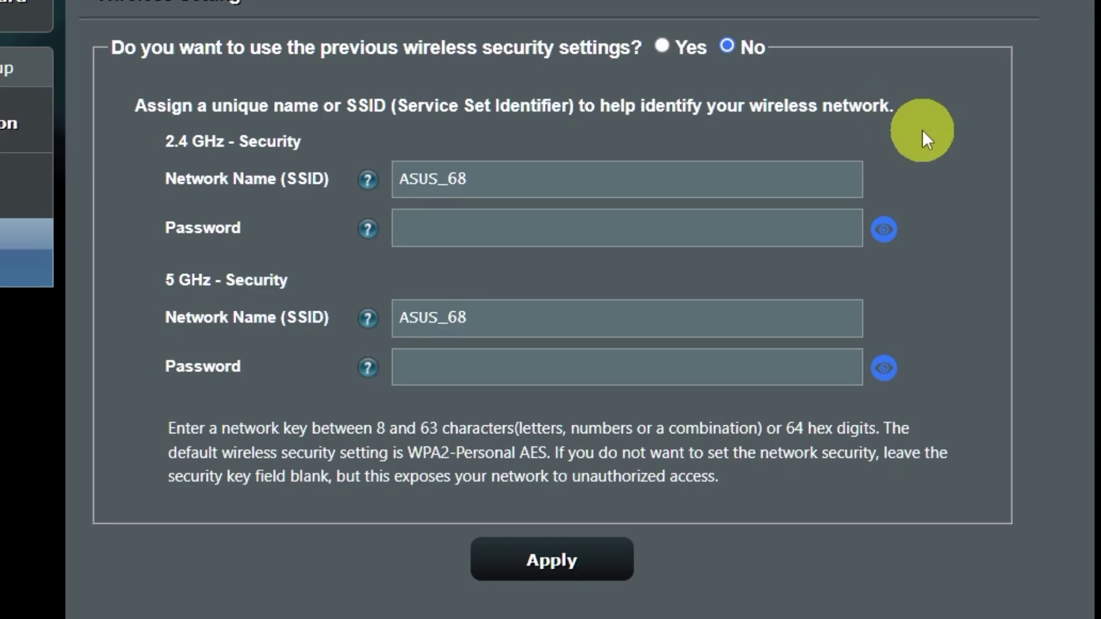
left_click(657, 232)
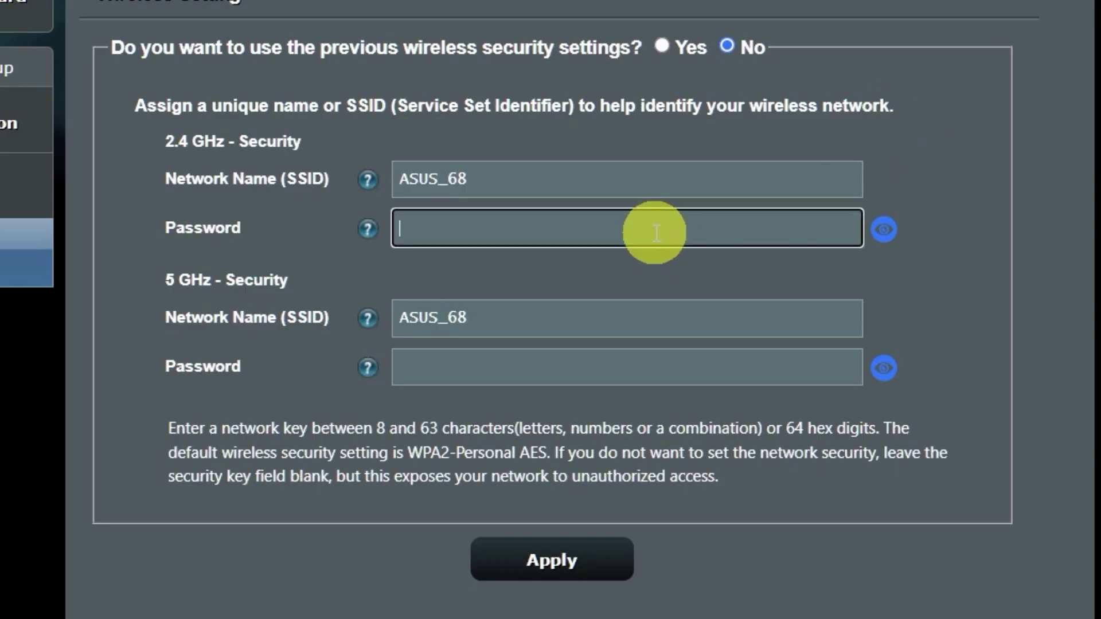
type("1234")
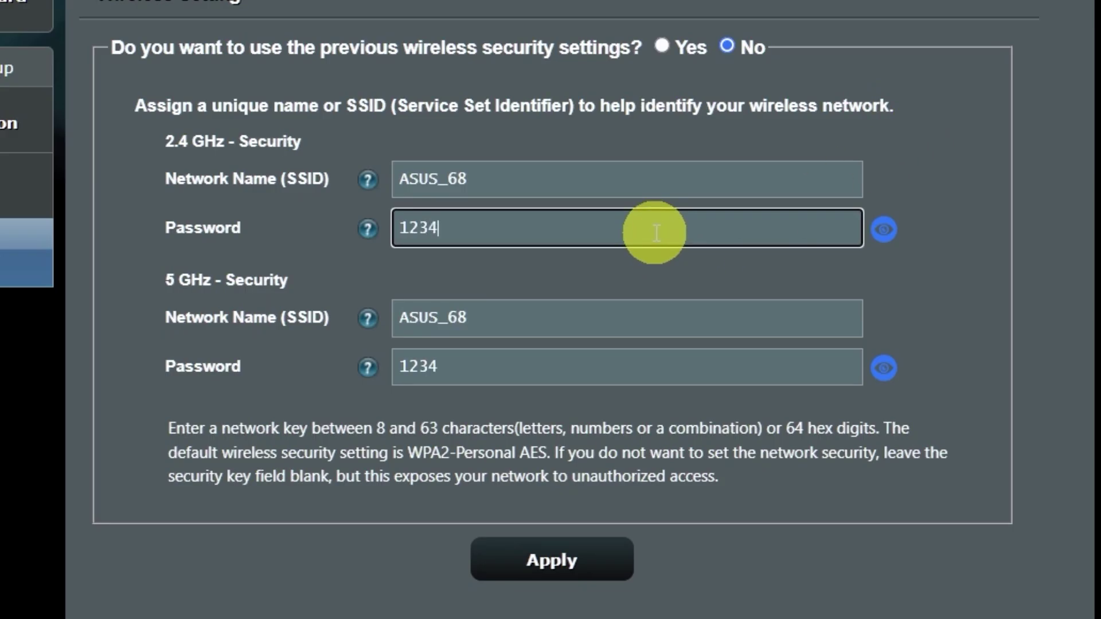
type("56789")
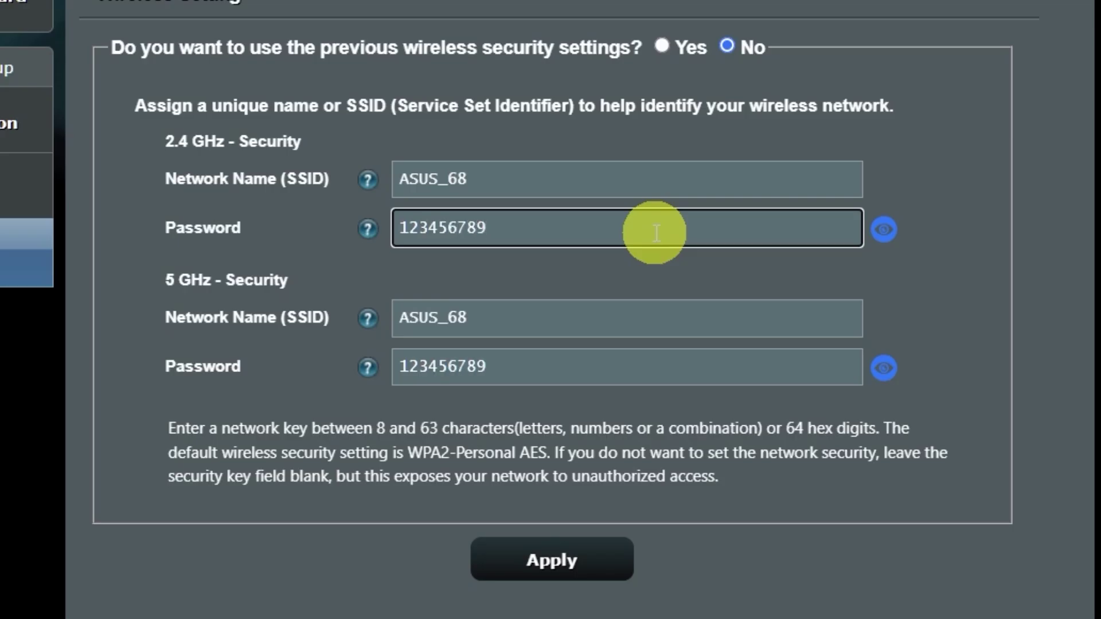
left_click(578, 561)
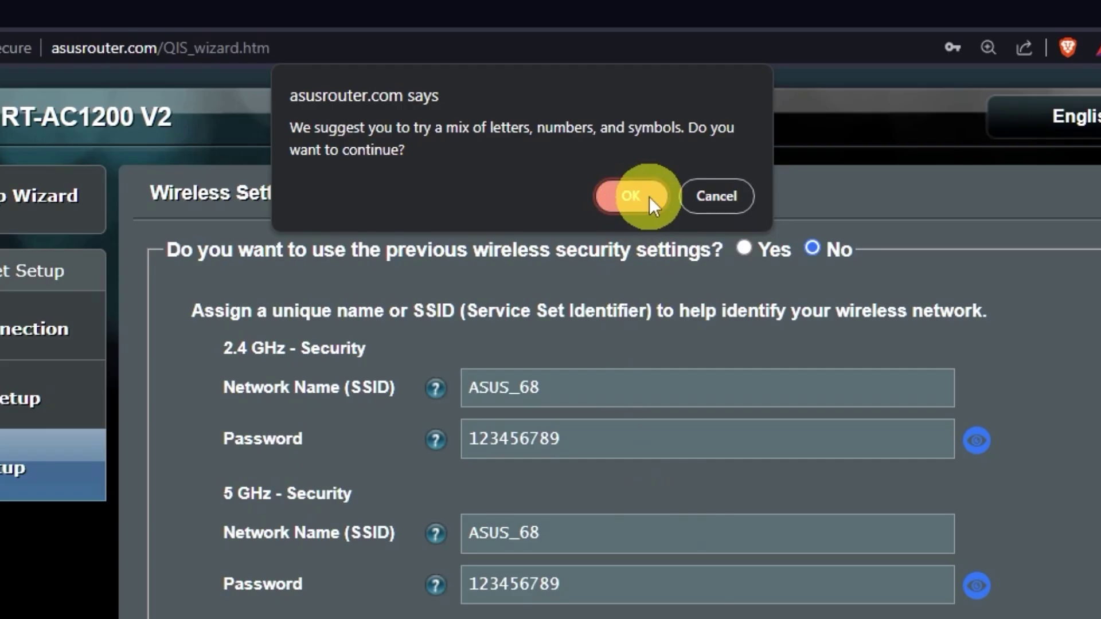
left_click(651, 198)
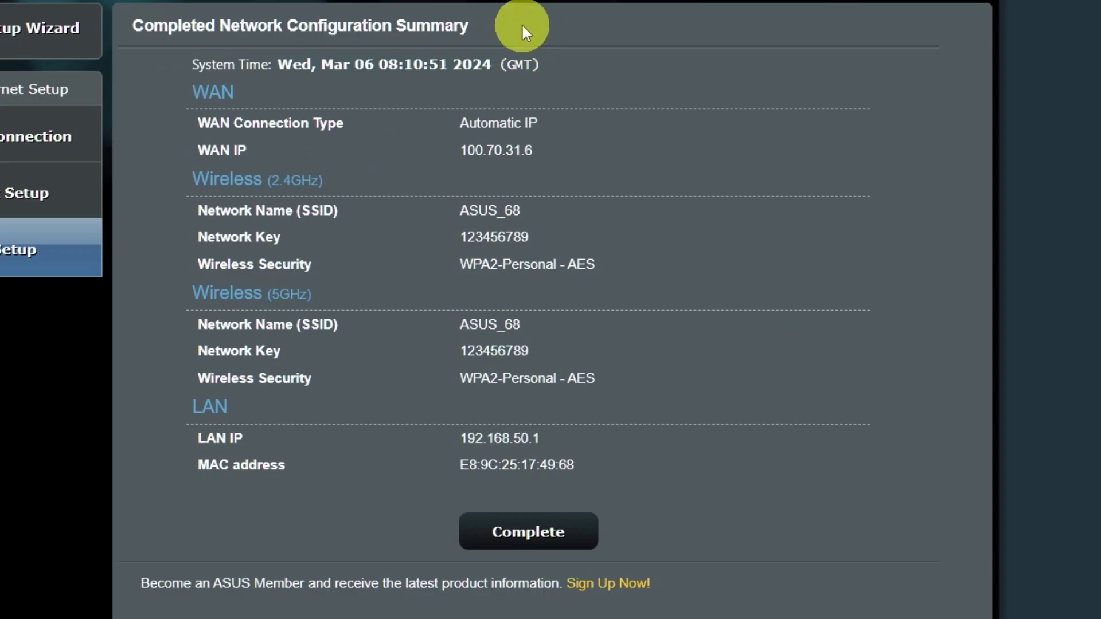
Complete the setup wizard, then select the ASUS network in the Windows Wi-Fi list
left_click(549, 533)
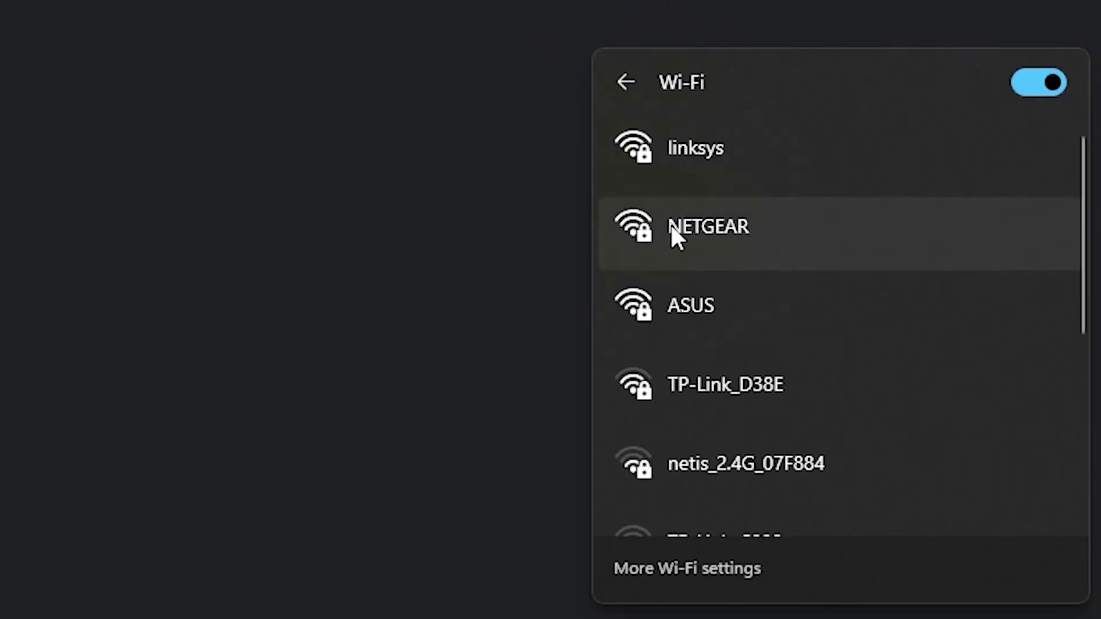
left_click(711, 301)
Connect to the ASUS Wi-Fi network using its new security key
left_click(919, 434)
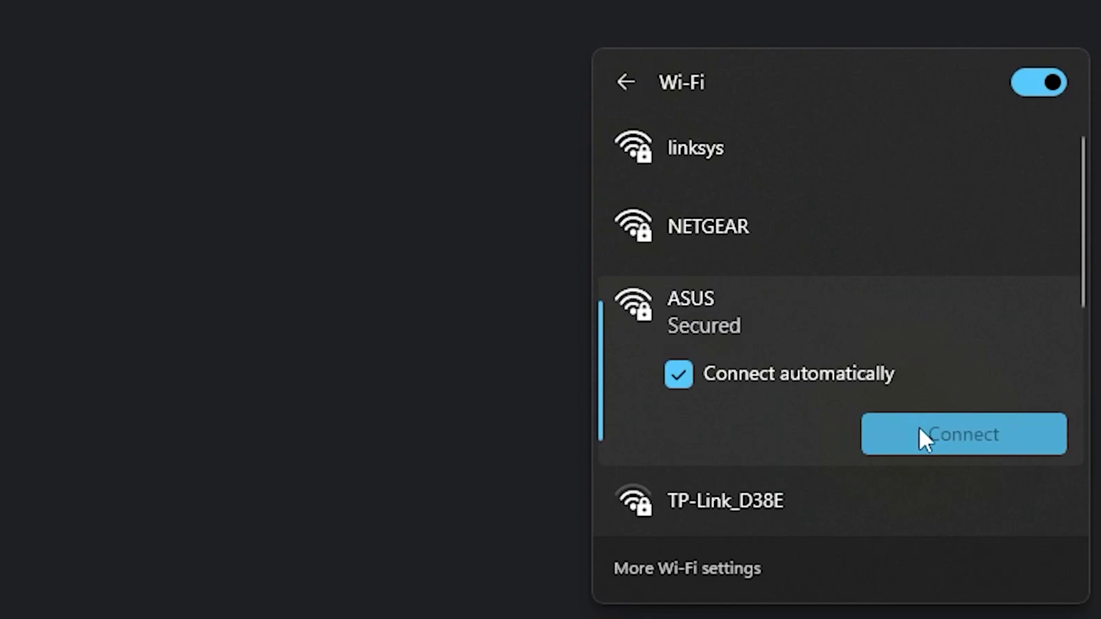
type("*********")
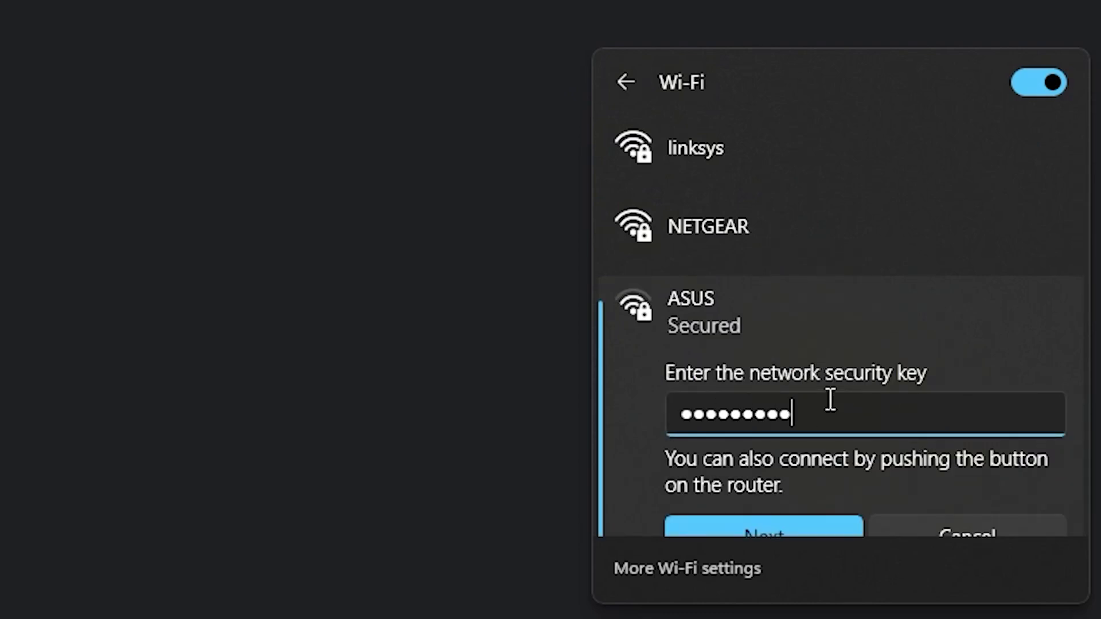
left_click(783, 523)
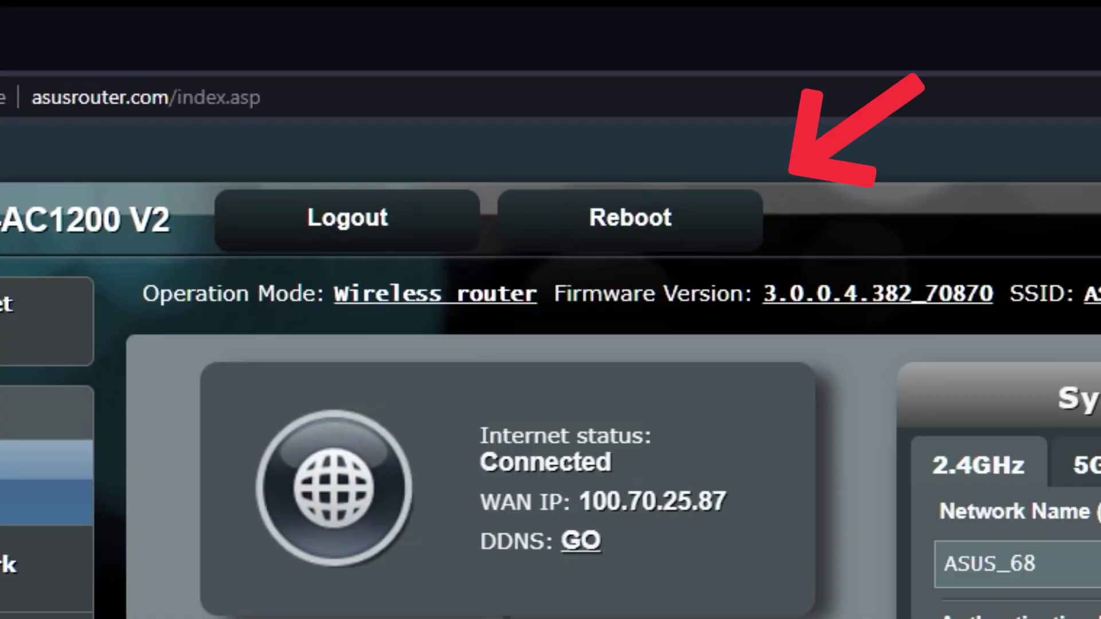
Reboot the router and confirm the reboot prompt
left_click(672, 229)
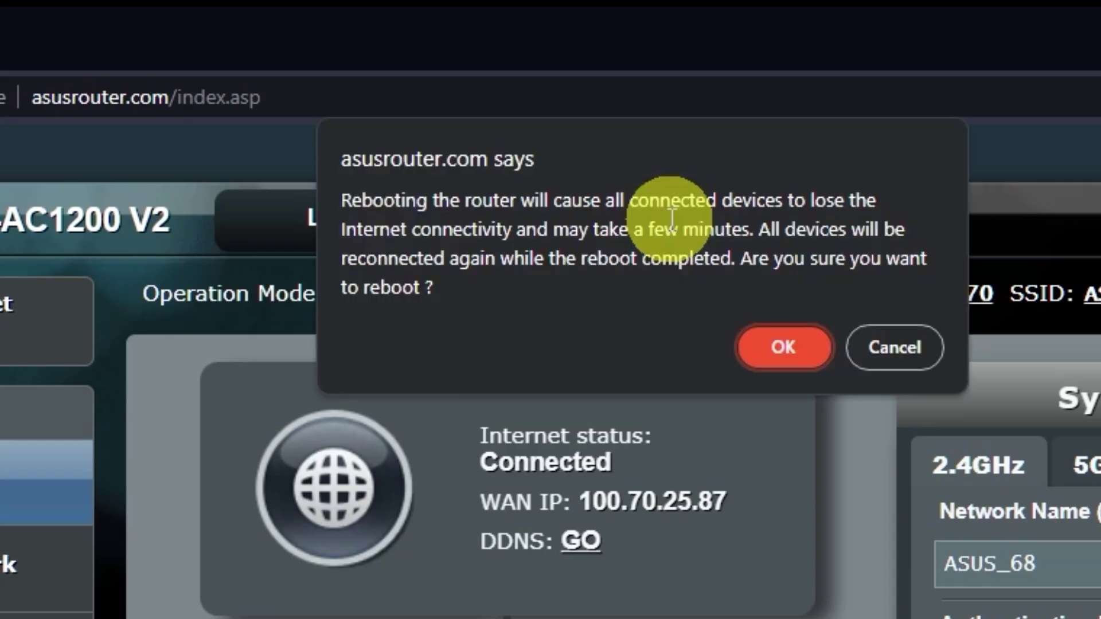
left_click(786, 349)
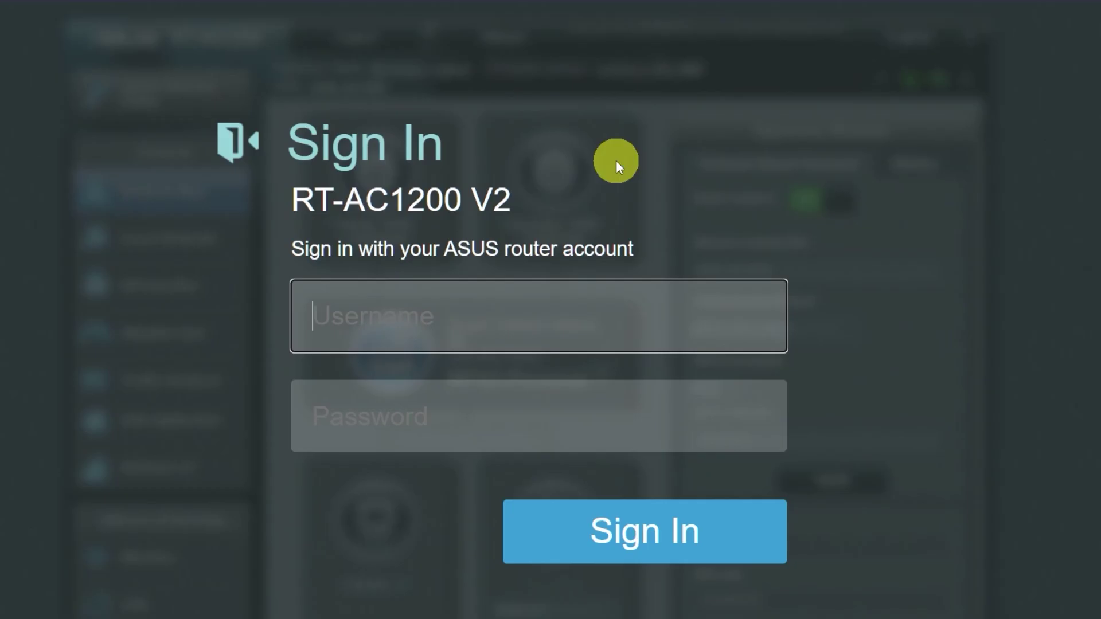
Open a new tab and search Google for 'gg' to test internet access
left_click(293, 14)
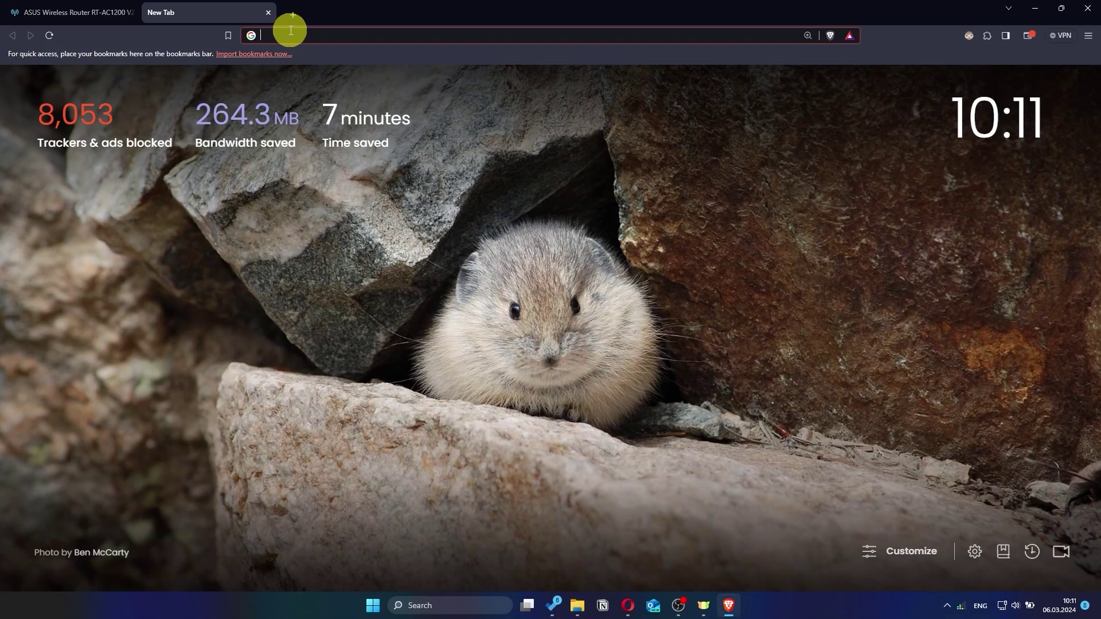
type("gg")
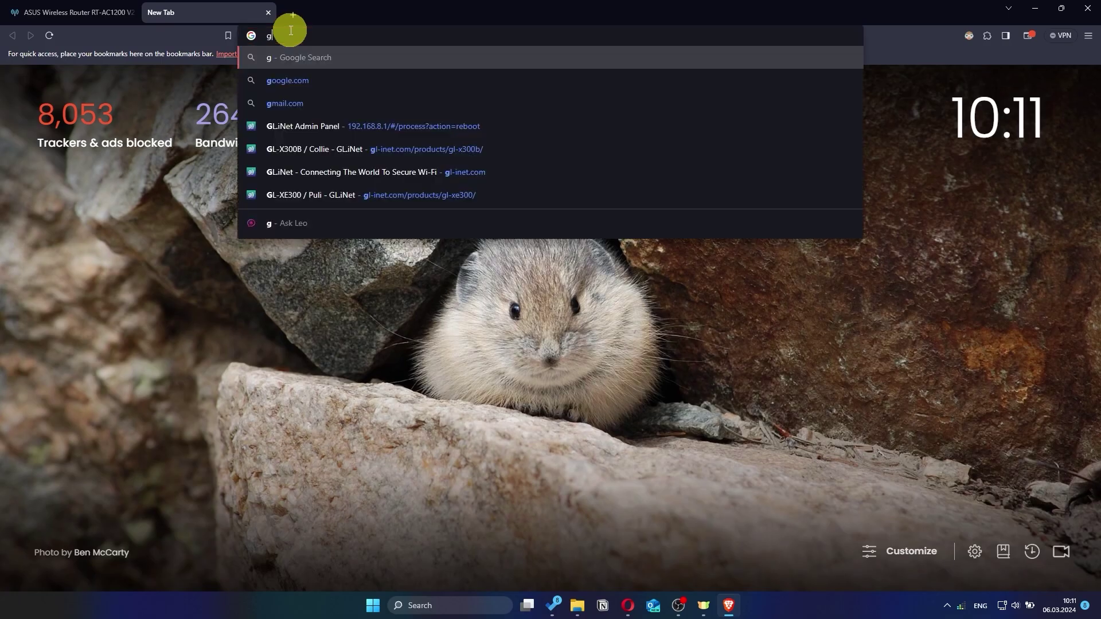
key("Return")
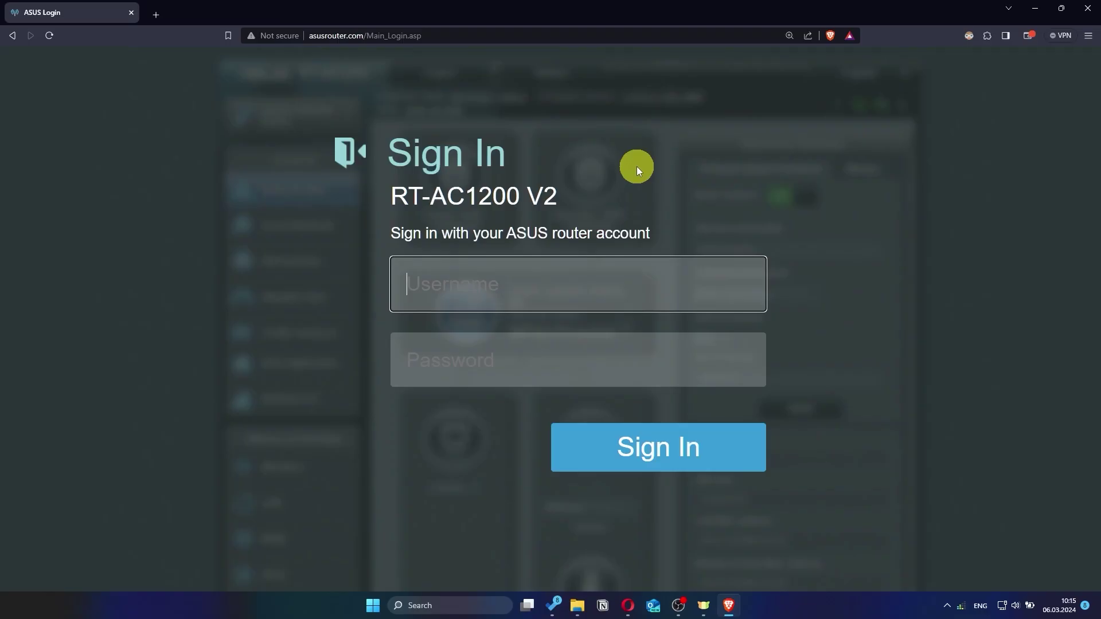
Sign back in to the router with the new login name and password
type("asus")
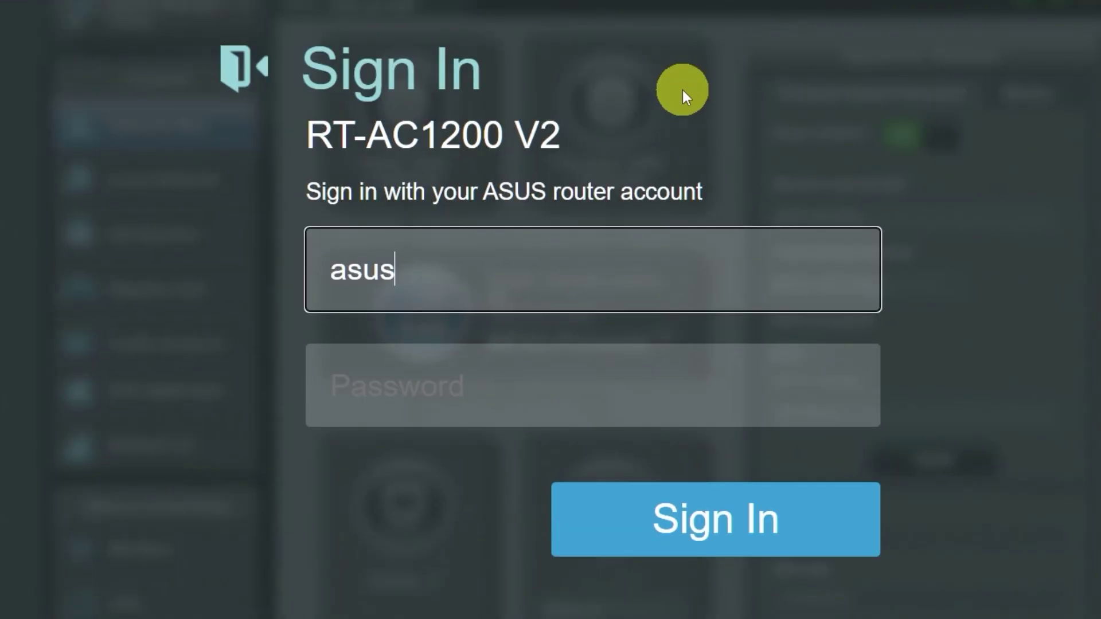
left_click(572, 387)
type("a")
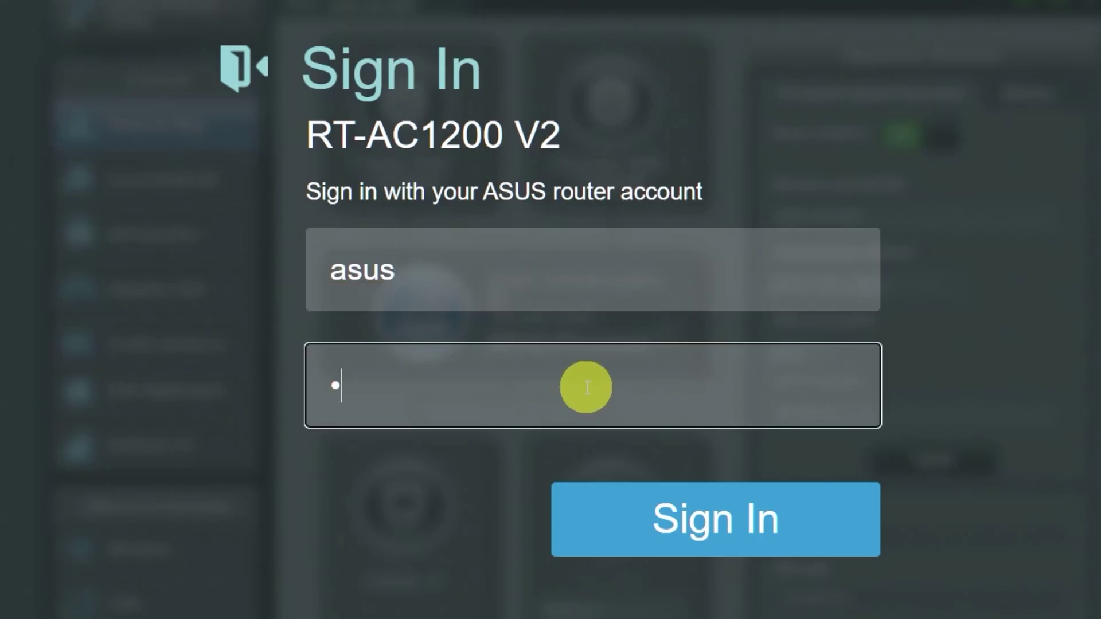
type("xxx")
left_click(695, 524)
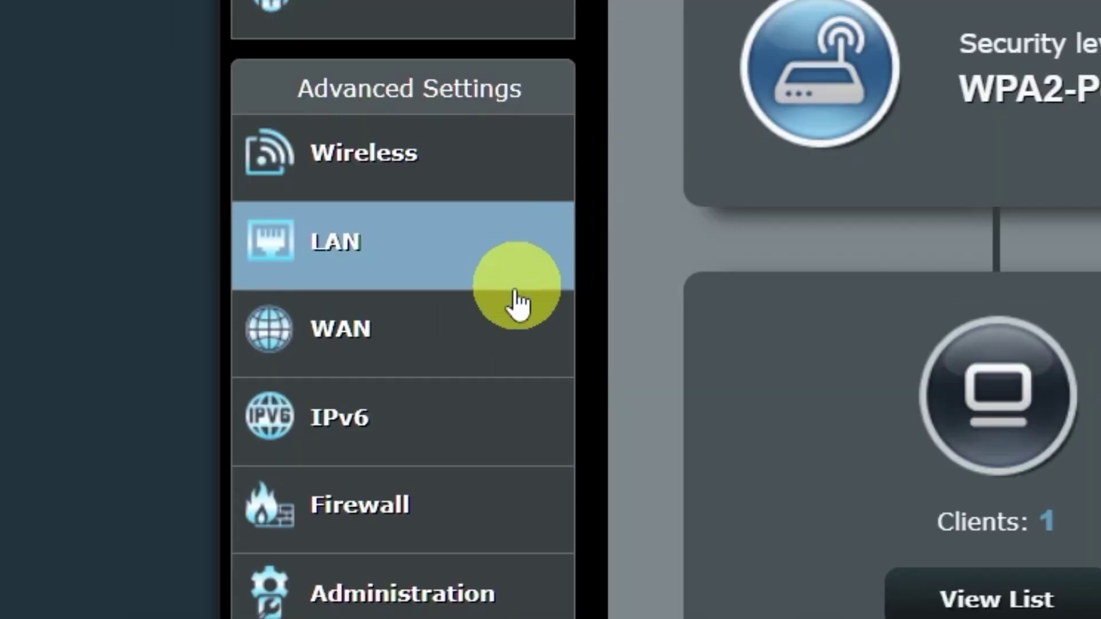
left_click(452, 336)
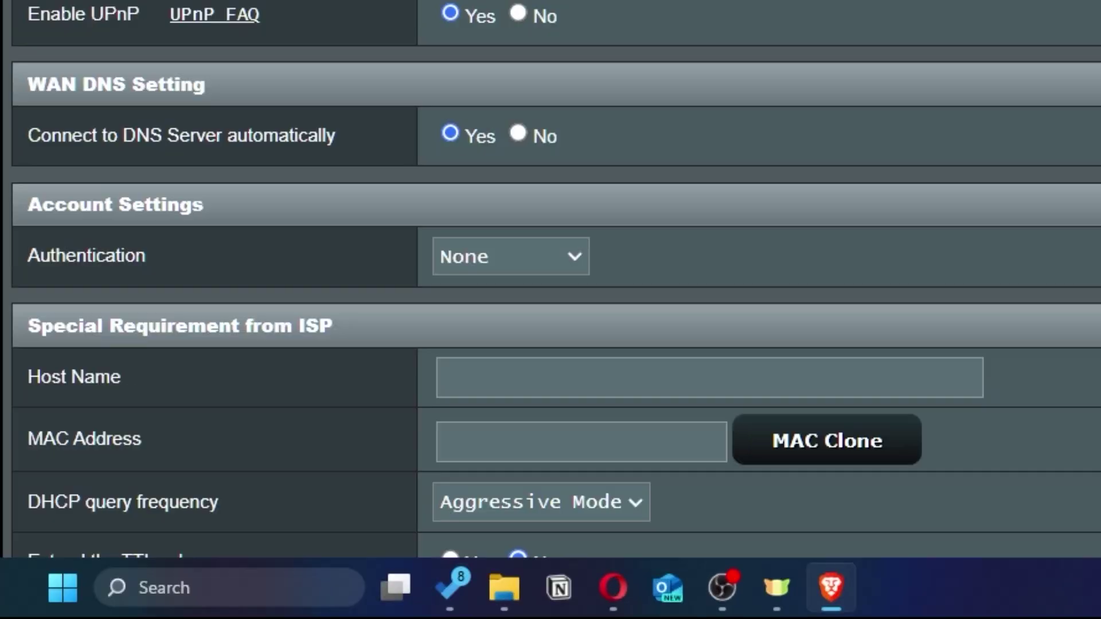
scroll(631, 459, "down", 5)
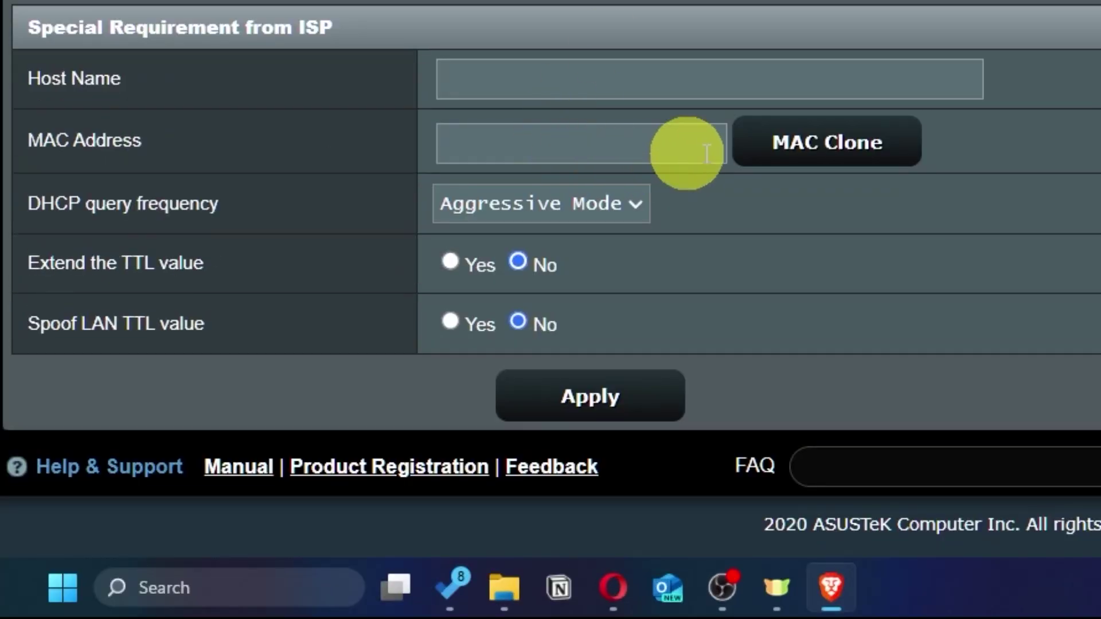
left_click(890, 161)
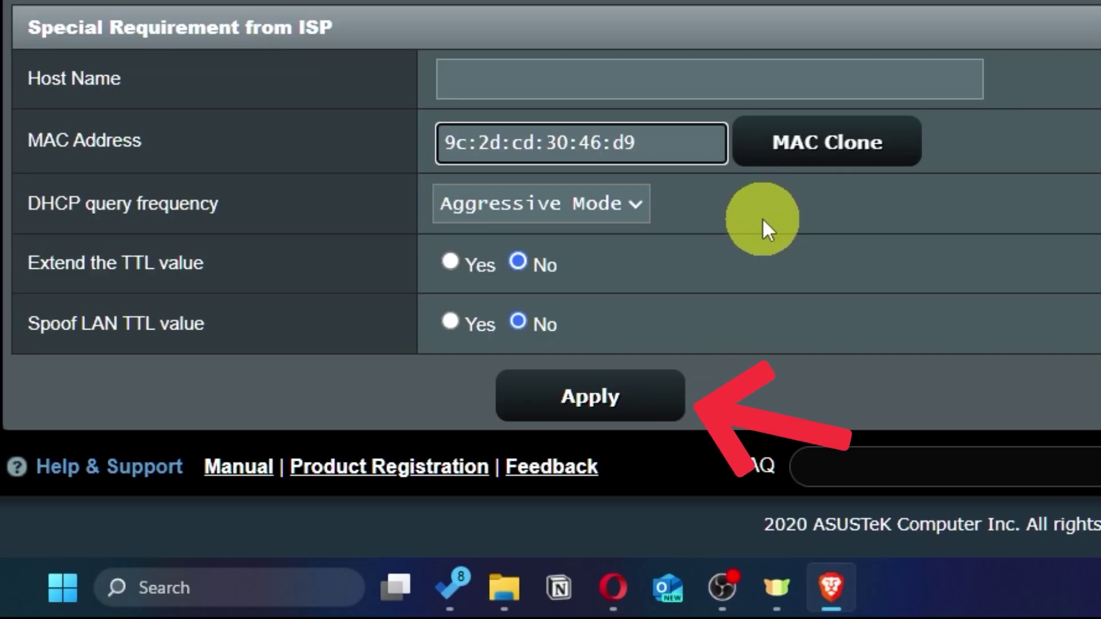
left_click(636, 407)
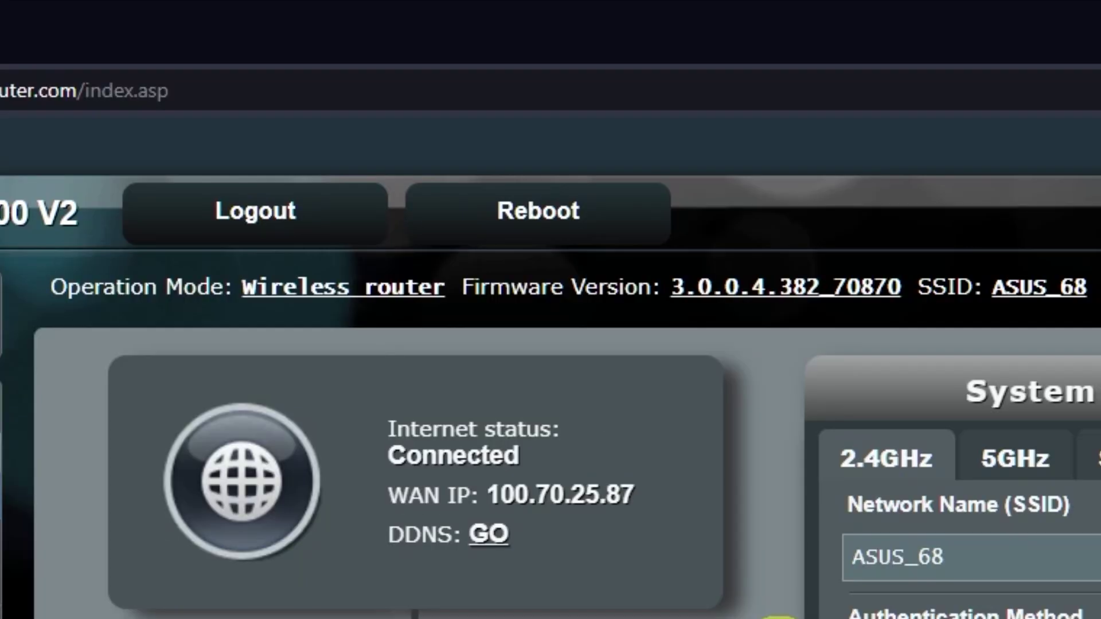
Reboot the router, then search 'gg' in a new browser tab to confirm internet access
left_click(582, 218)
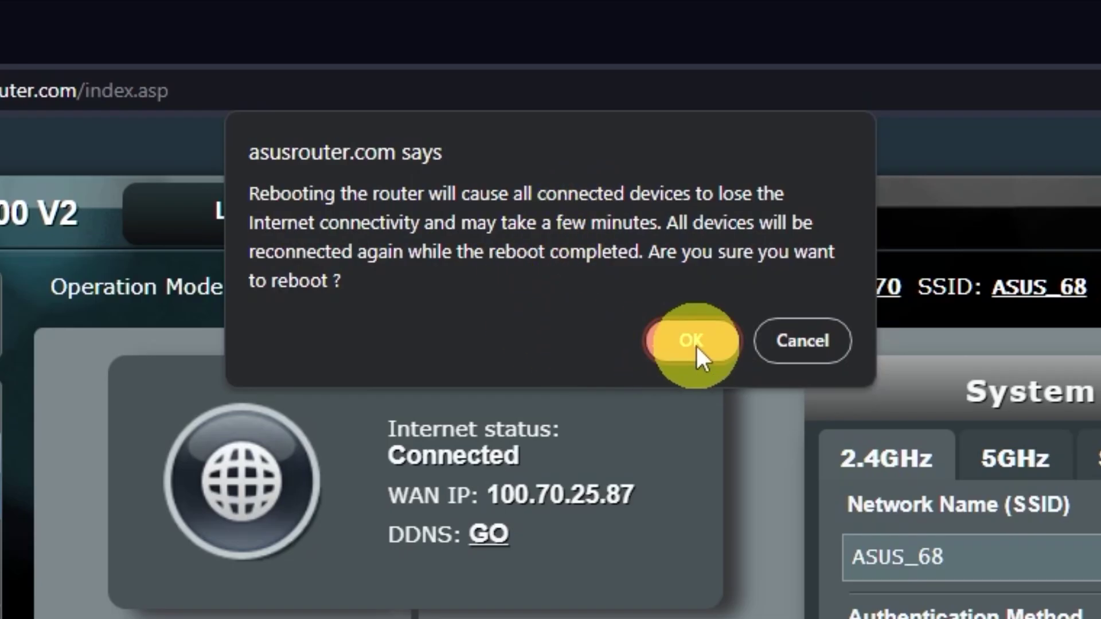
left_click(696, 344)
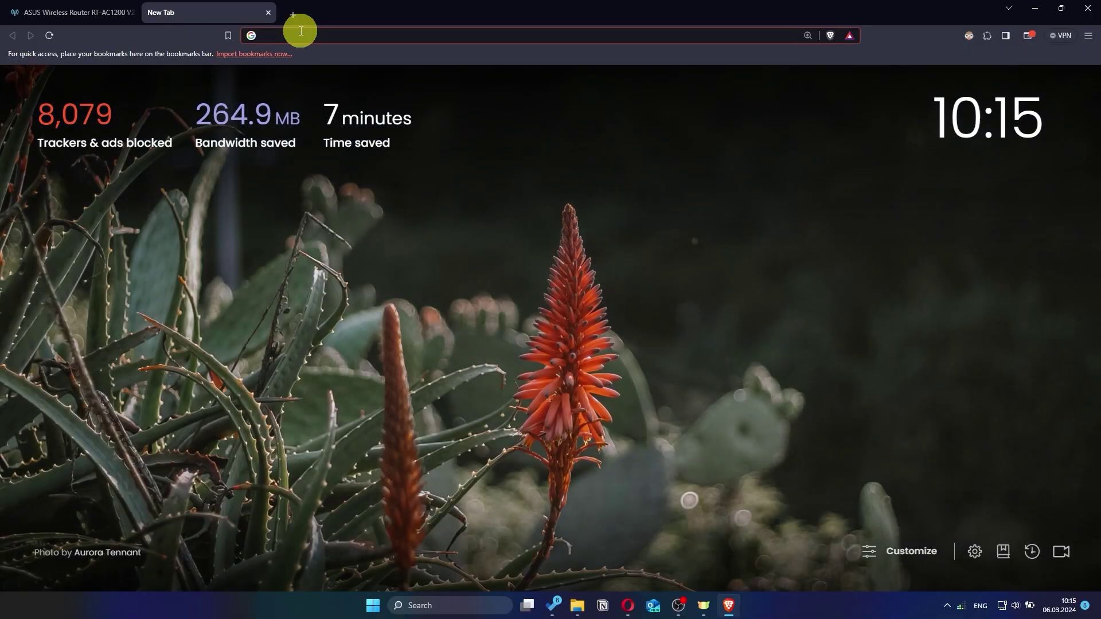
left_click(300, 31)
type("gg")
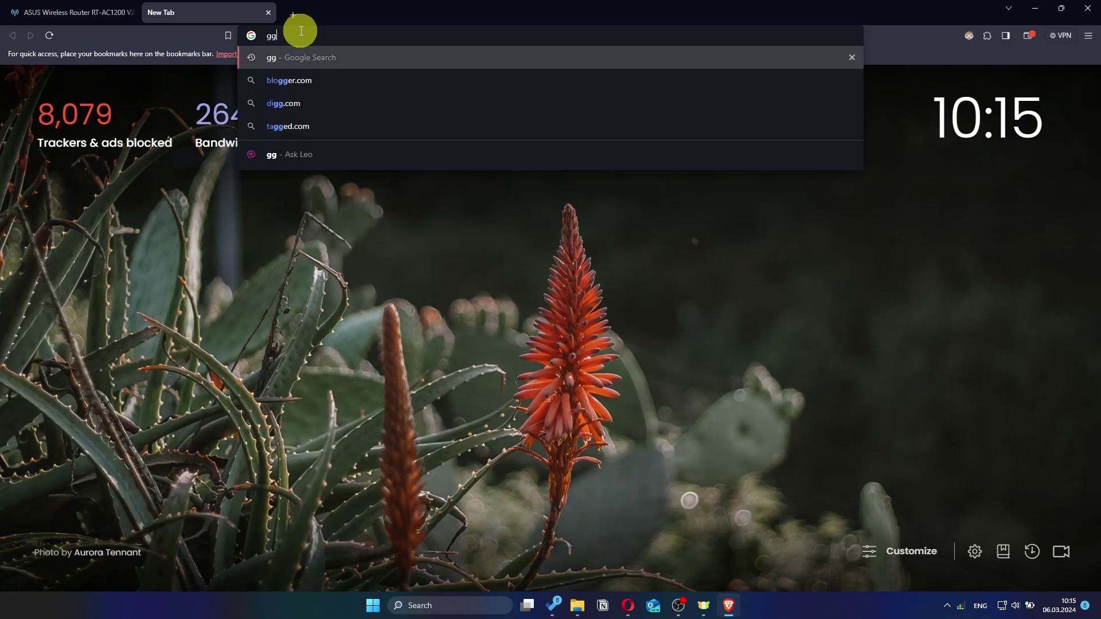
key("Return")
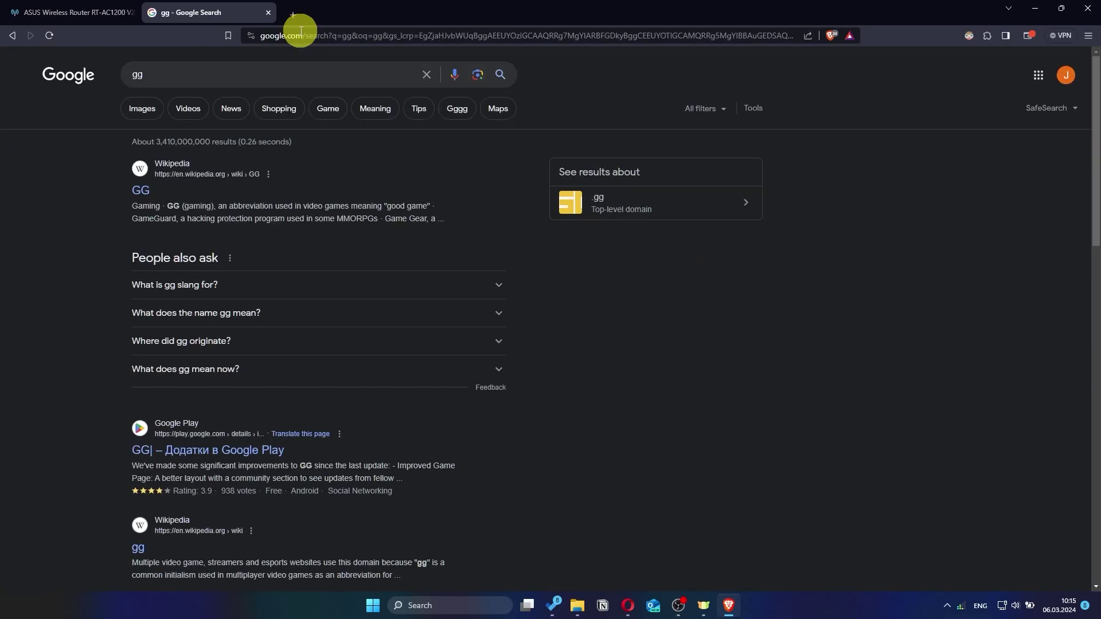